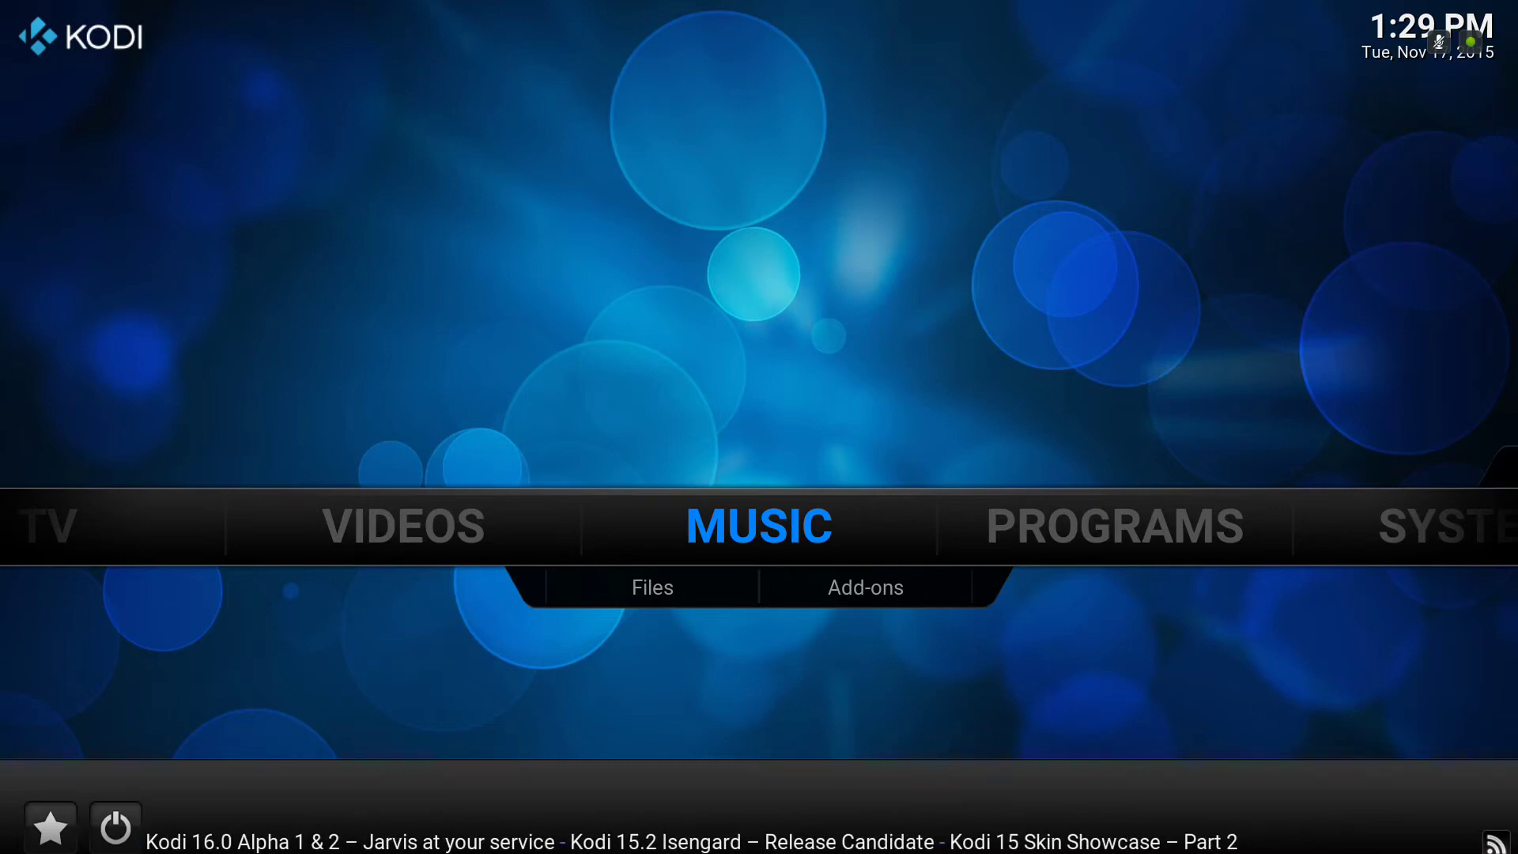
# Step: Move the home menu focus from Music past Programs to the System section
pyautogui.press('Right')
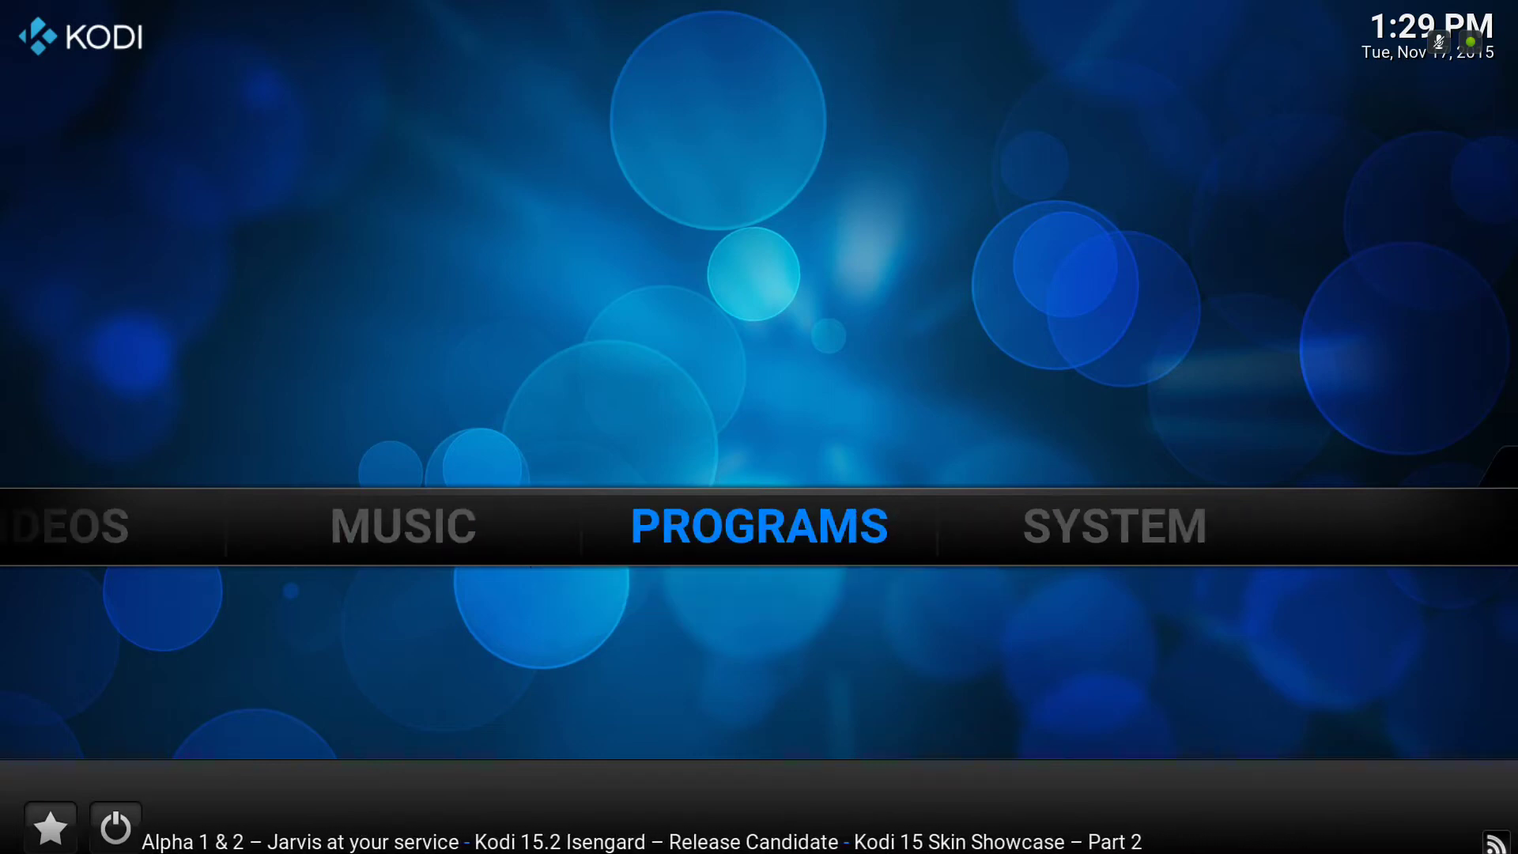
pyautogui.press('Right')
pyautogui.press('Left')
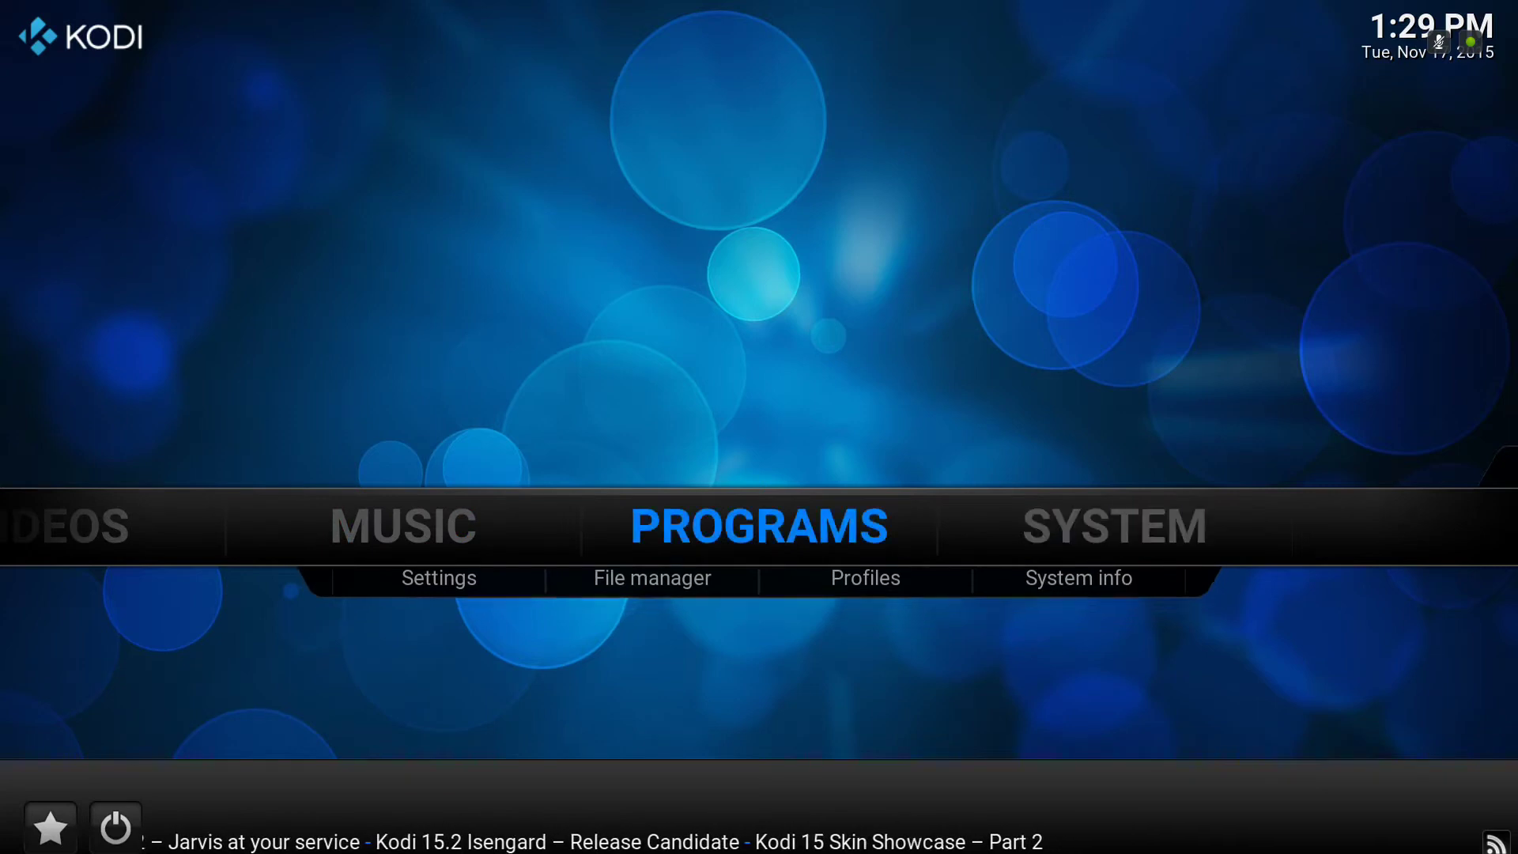
pyautogui.press('Right')
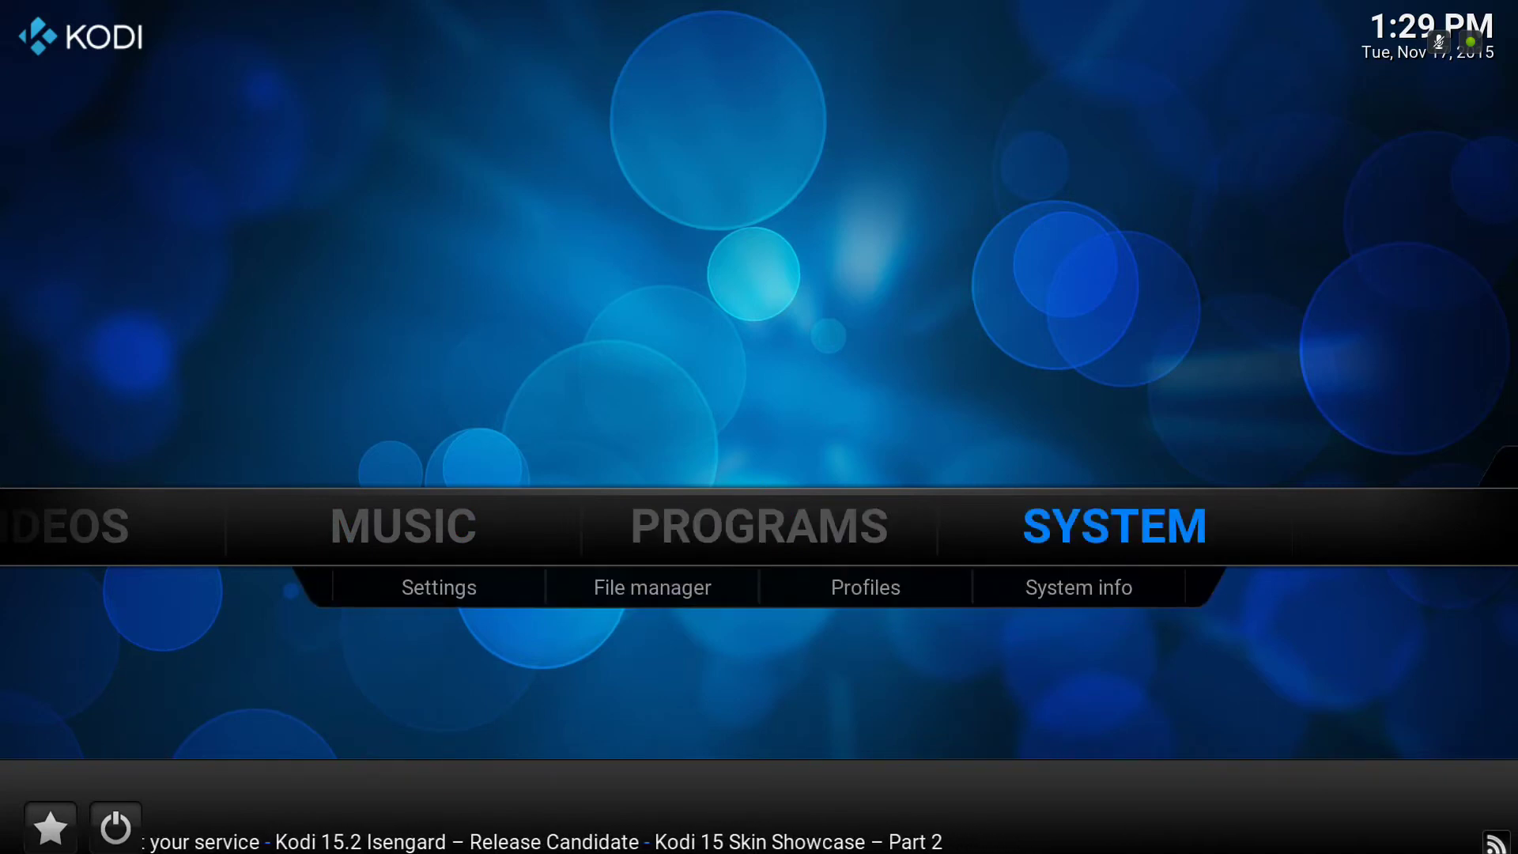
# Step: Open Kodi's Appearance settings from the System submenu
pyautogui.press('Down')
pyautogui.press('Return')
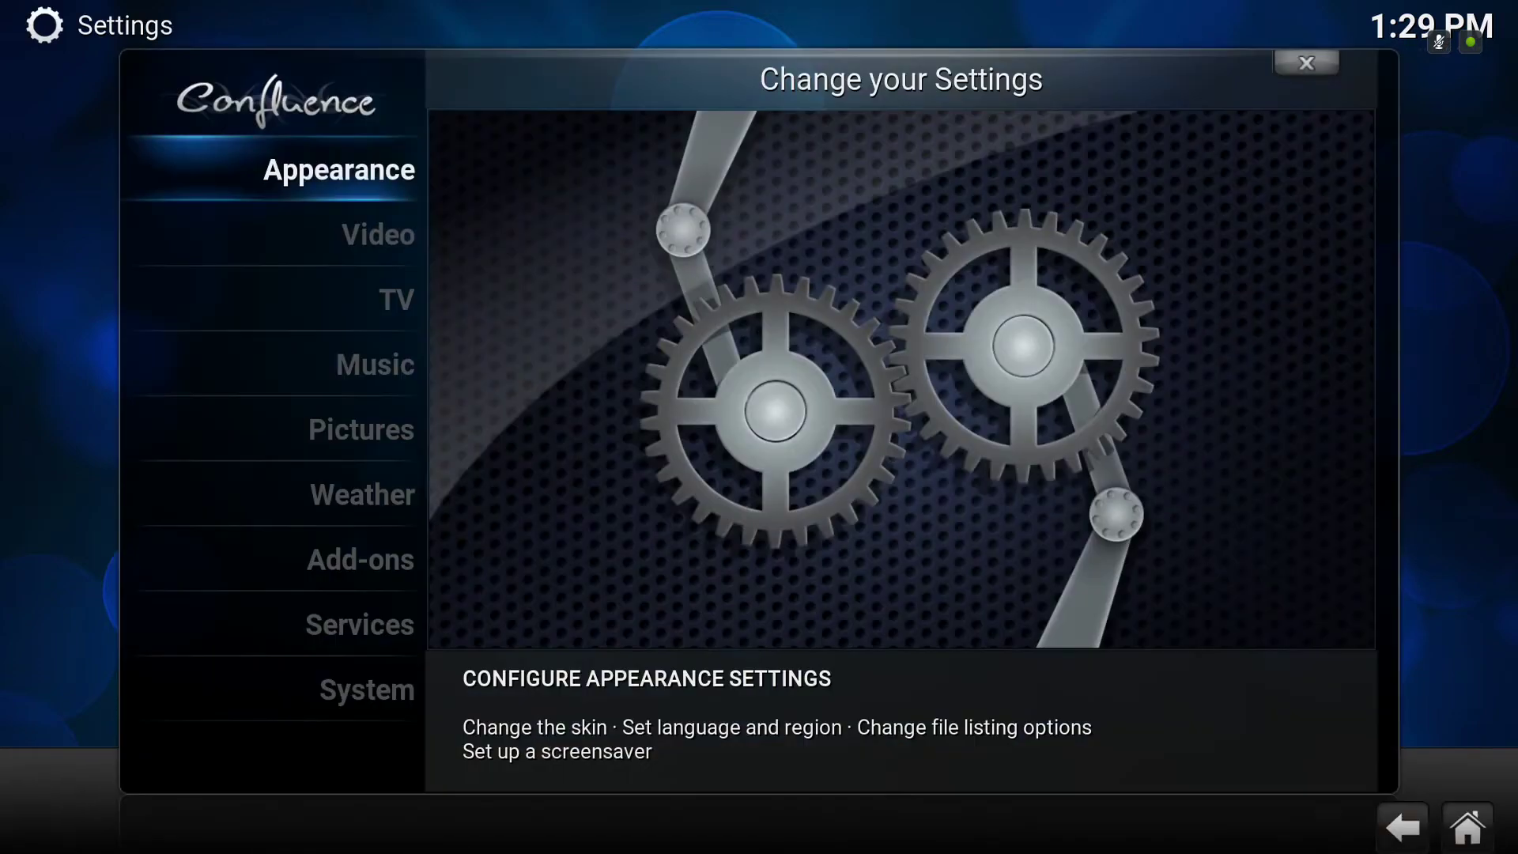
pyautogui.press('Down')
pyautogui.press('Up')
pyautogui.press('Return')
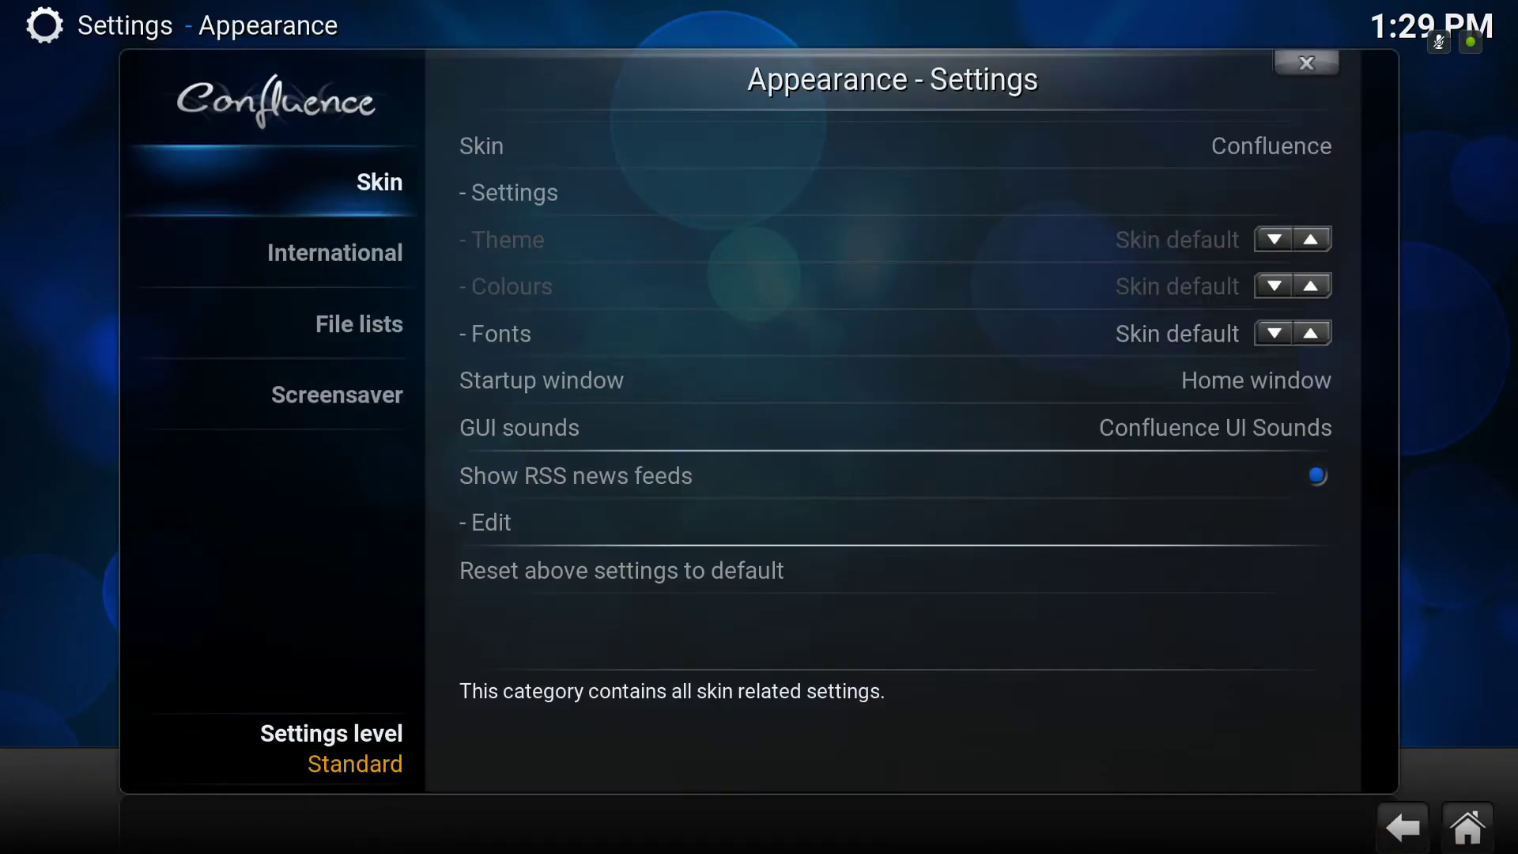
# Step: Open the Confluence Skin settings from the Skin section
pyautogui.press('Right')
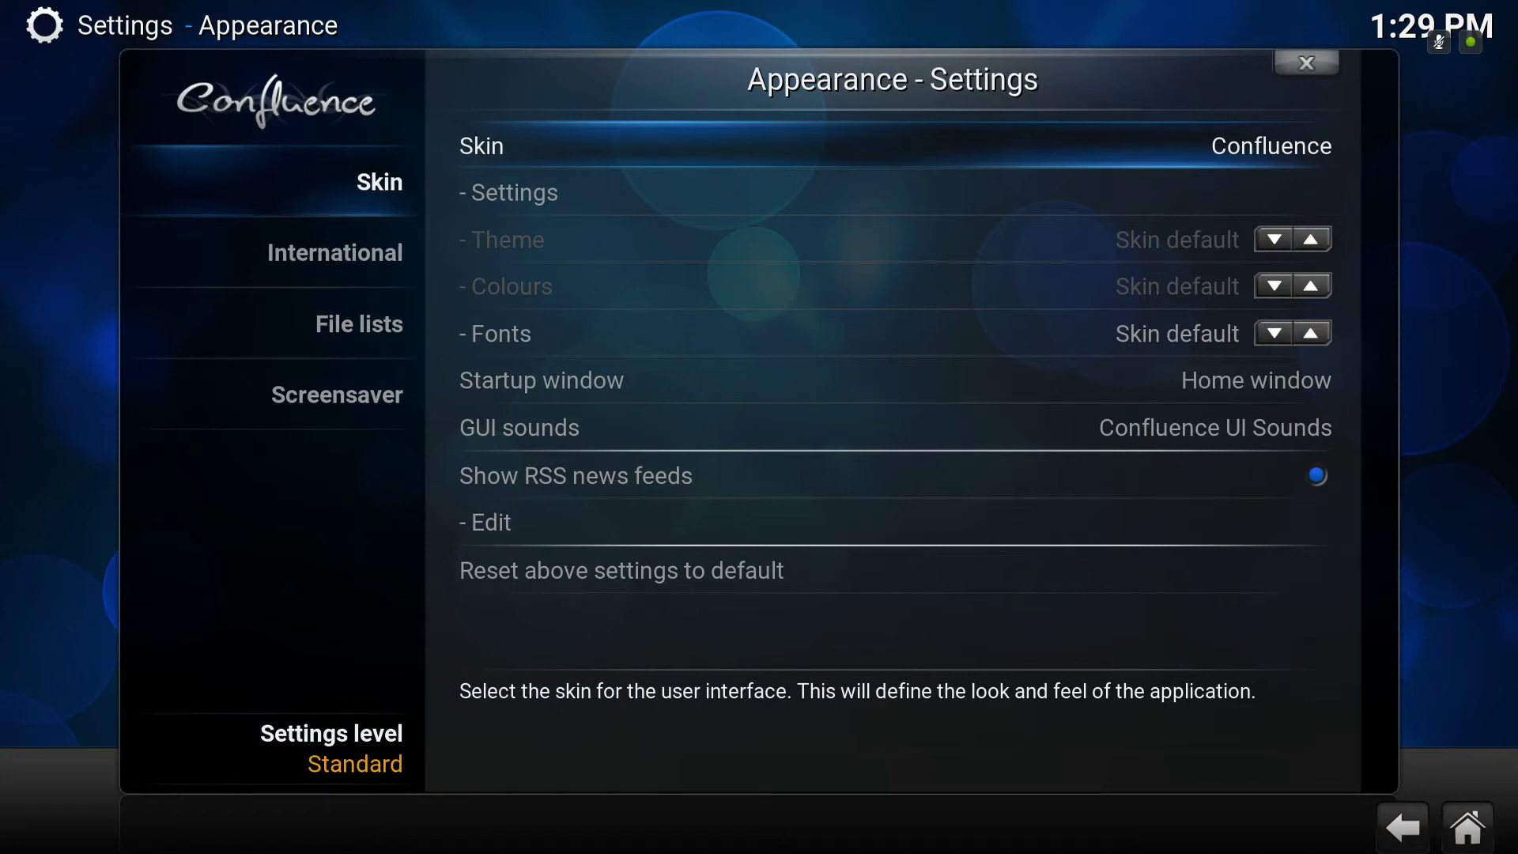
pyautogui.press('Down')
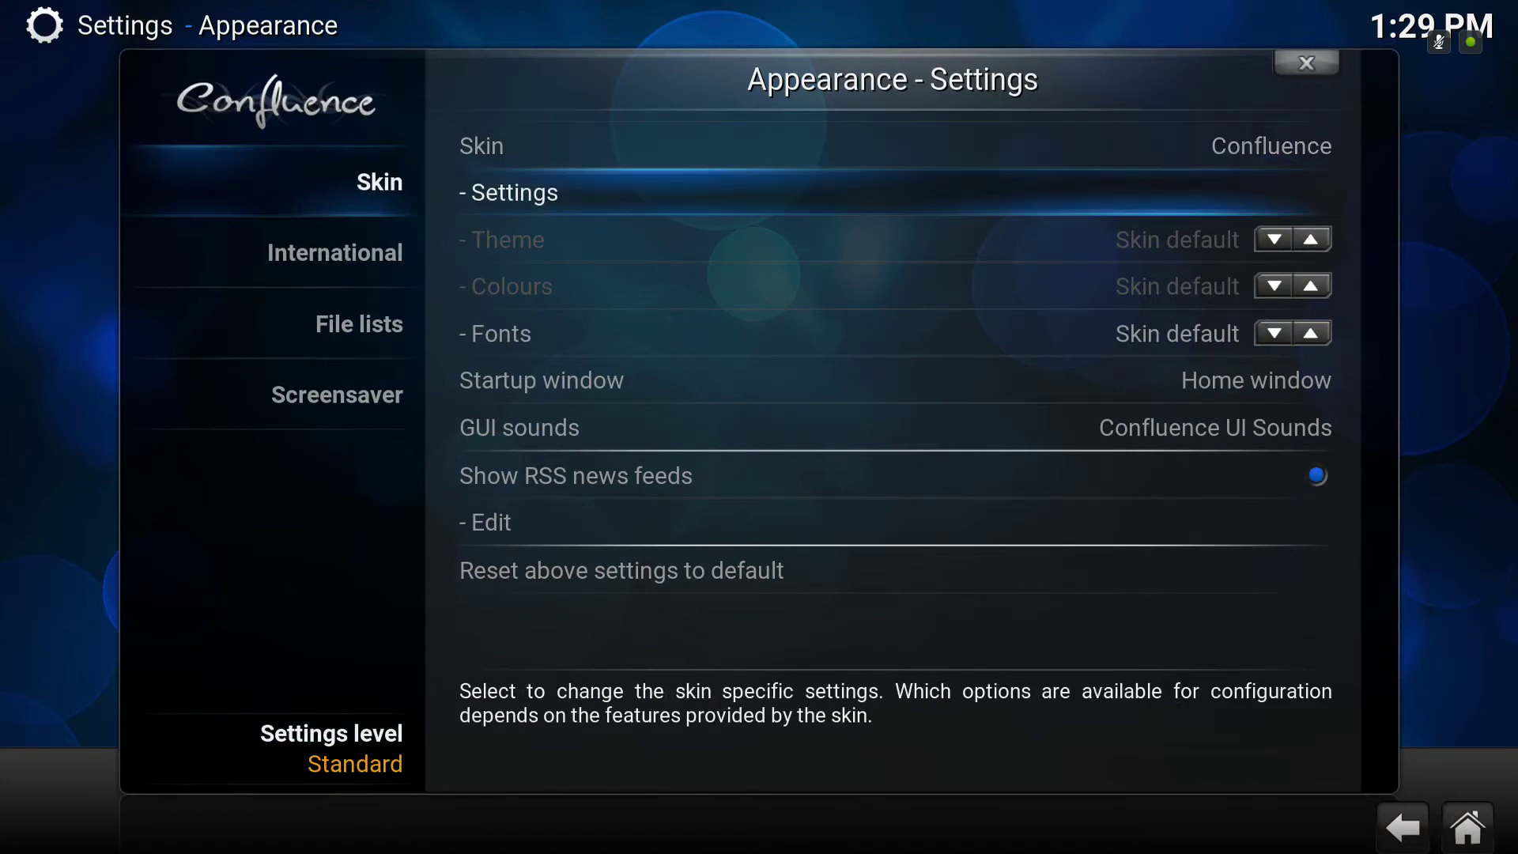
pyautogui.press('Up')
pyautogui.press('Down')
pyautogui.press('Return')
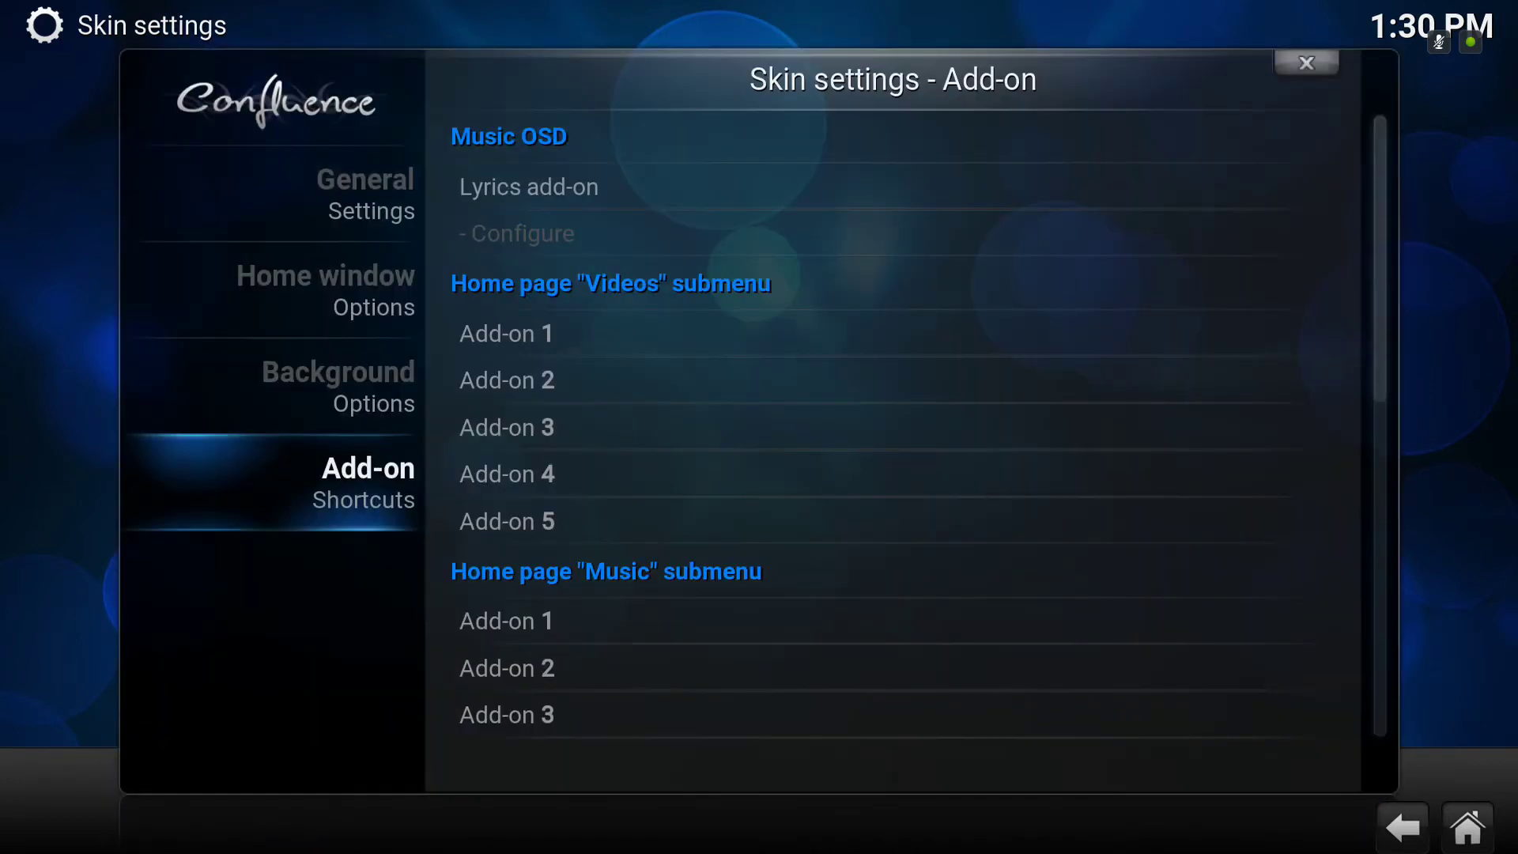
# Step: Assign Apple iTunes Trailers to the Videos Add-on 1 shortcut slot
pyautogui.press('Up')
pyautogui.press('Up')
pyautogui.press('Up')
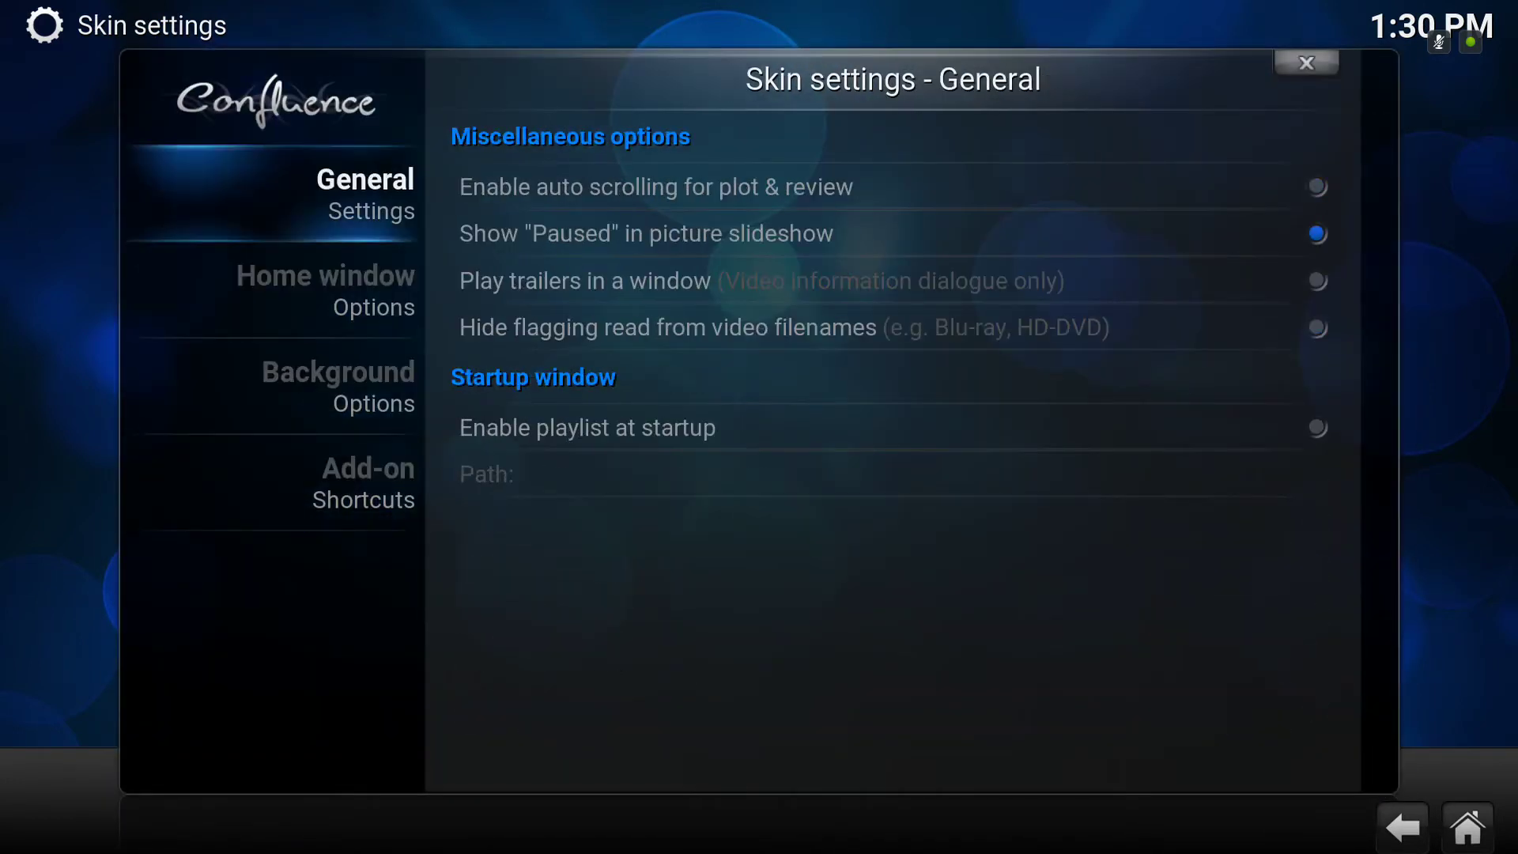
pyautogui.press('Down')
pyautogui.press('Down')
pyautogui.press('Down')
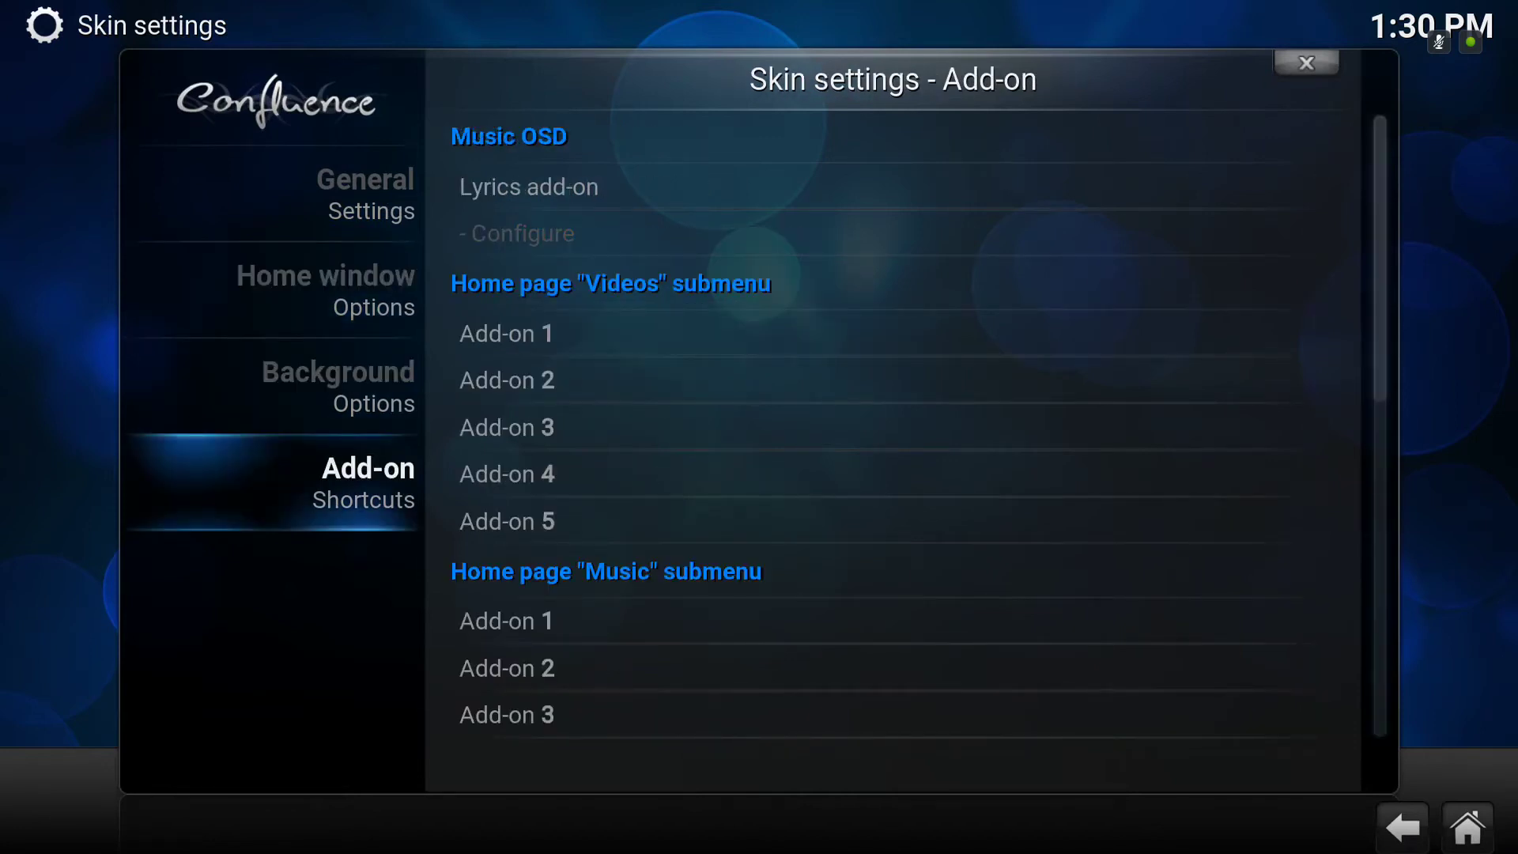
pyautogui.press('Right')
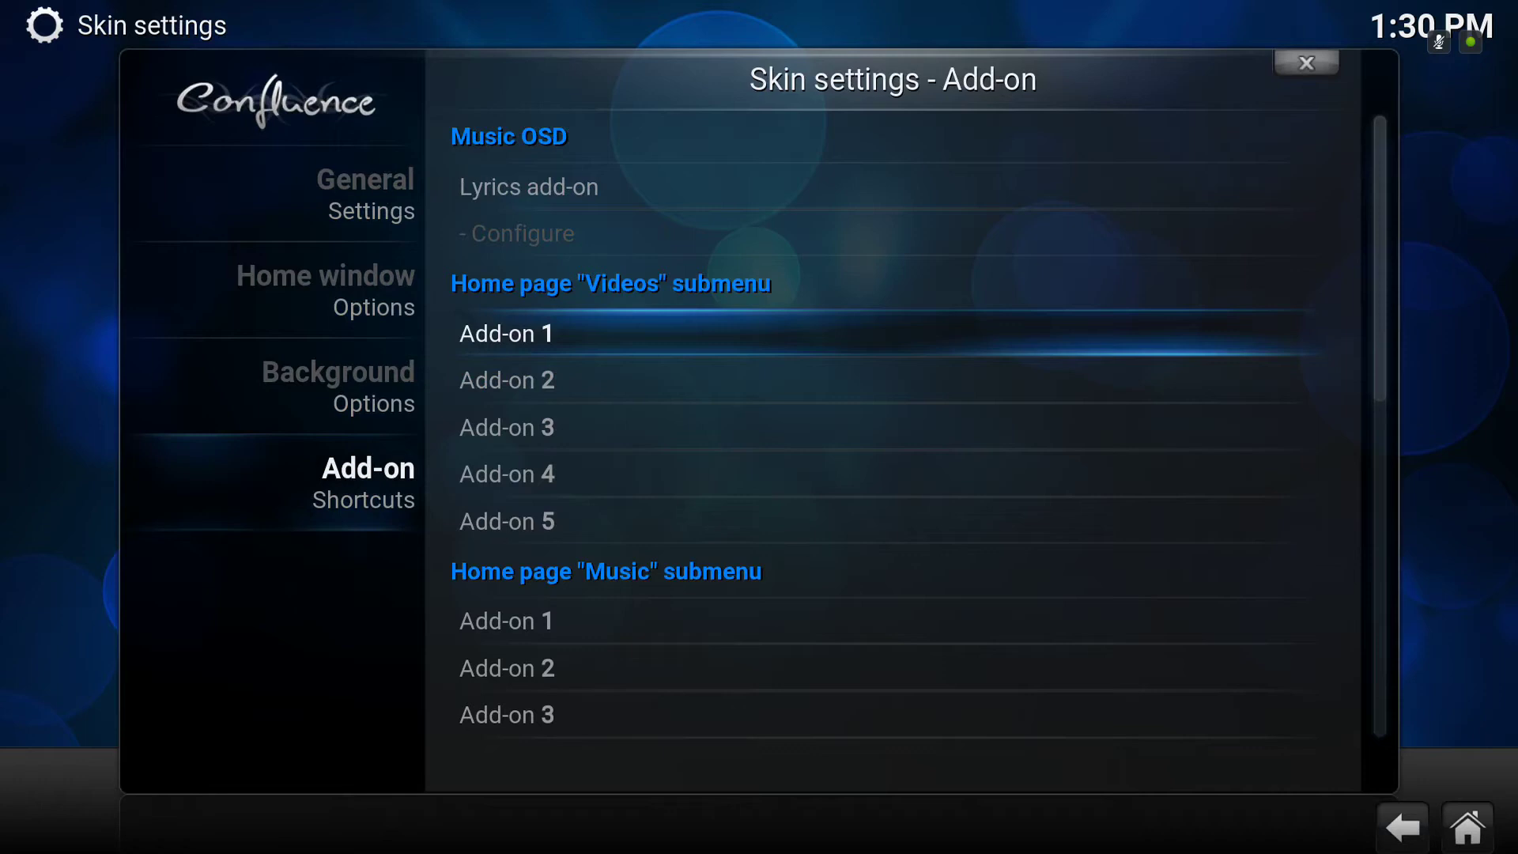
pyautogui.press('Return')
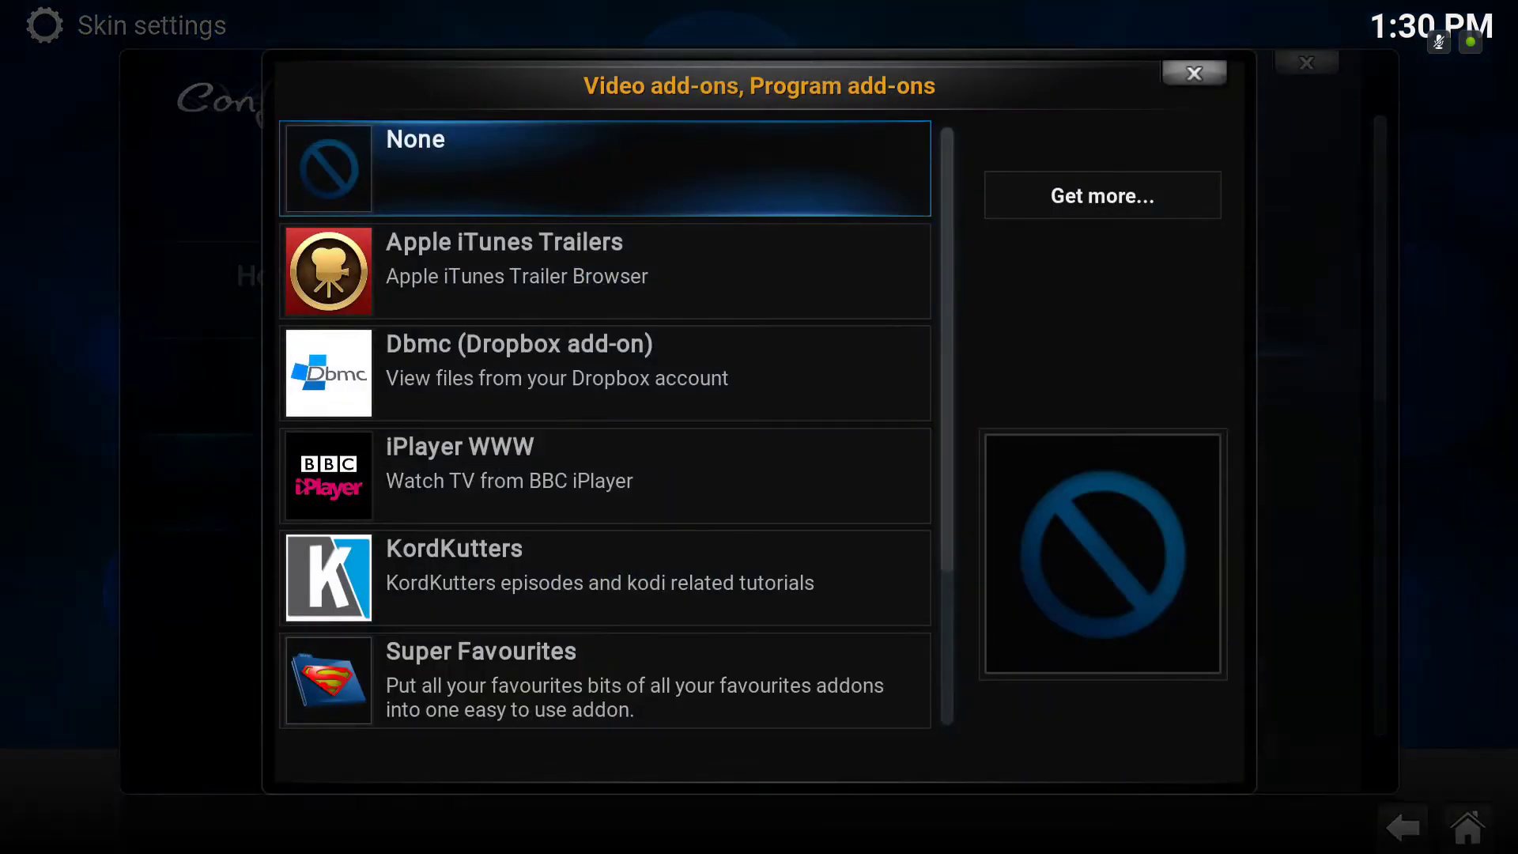
pyautogui.press('Down')
pyautogui.press('Escape')
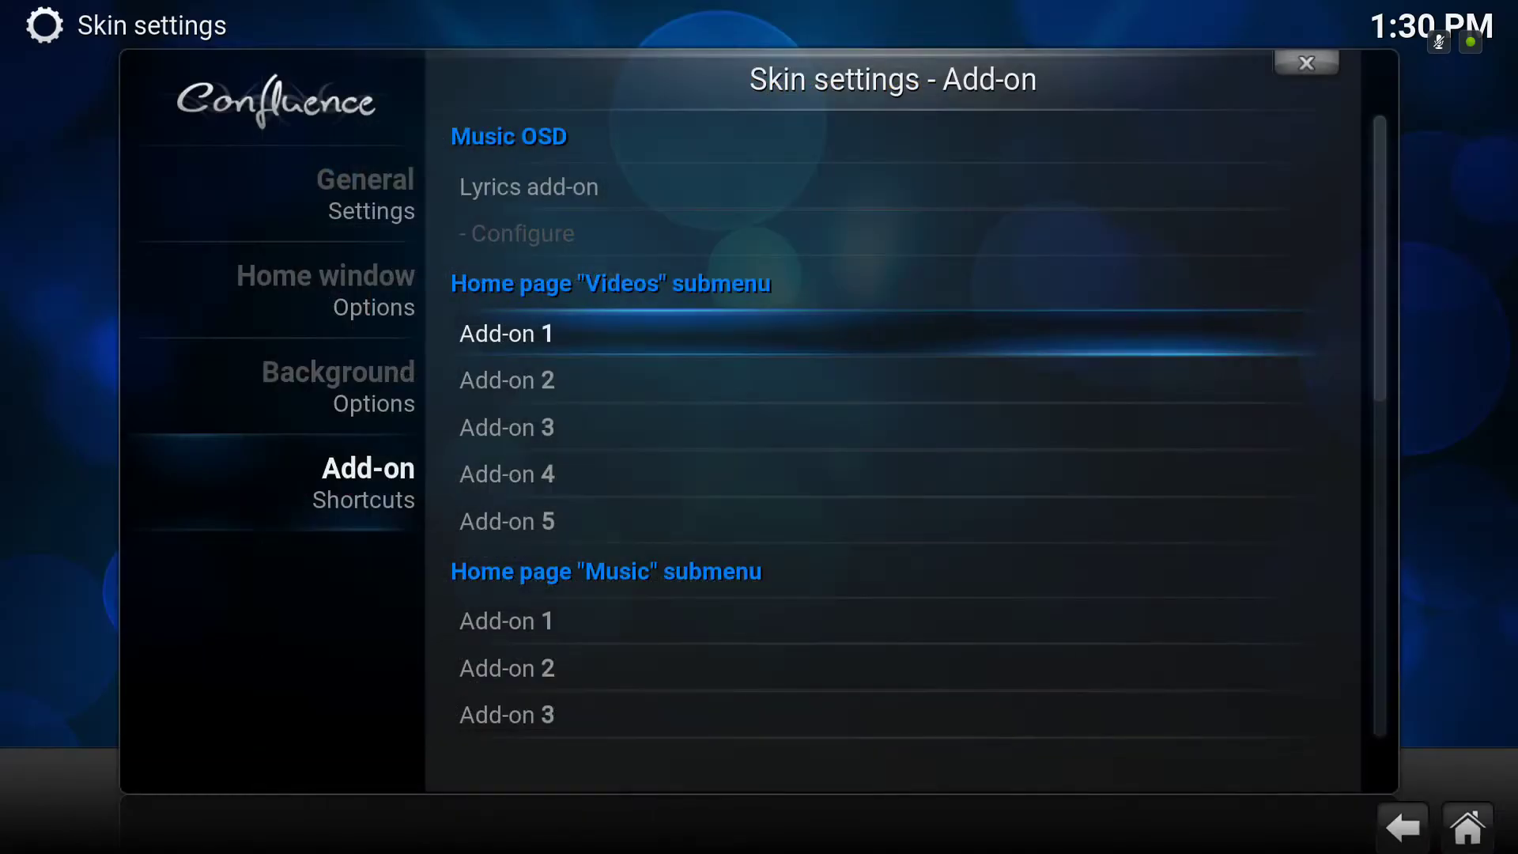
pyautogui.press('Return')
pyautogui.press('pagedown')
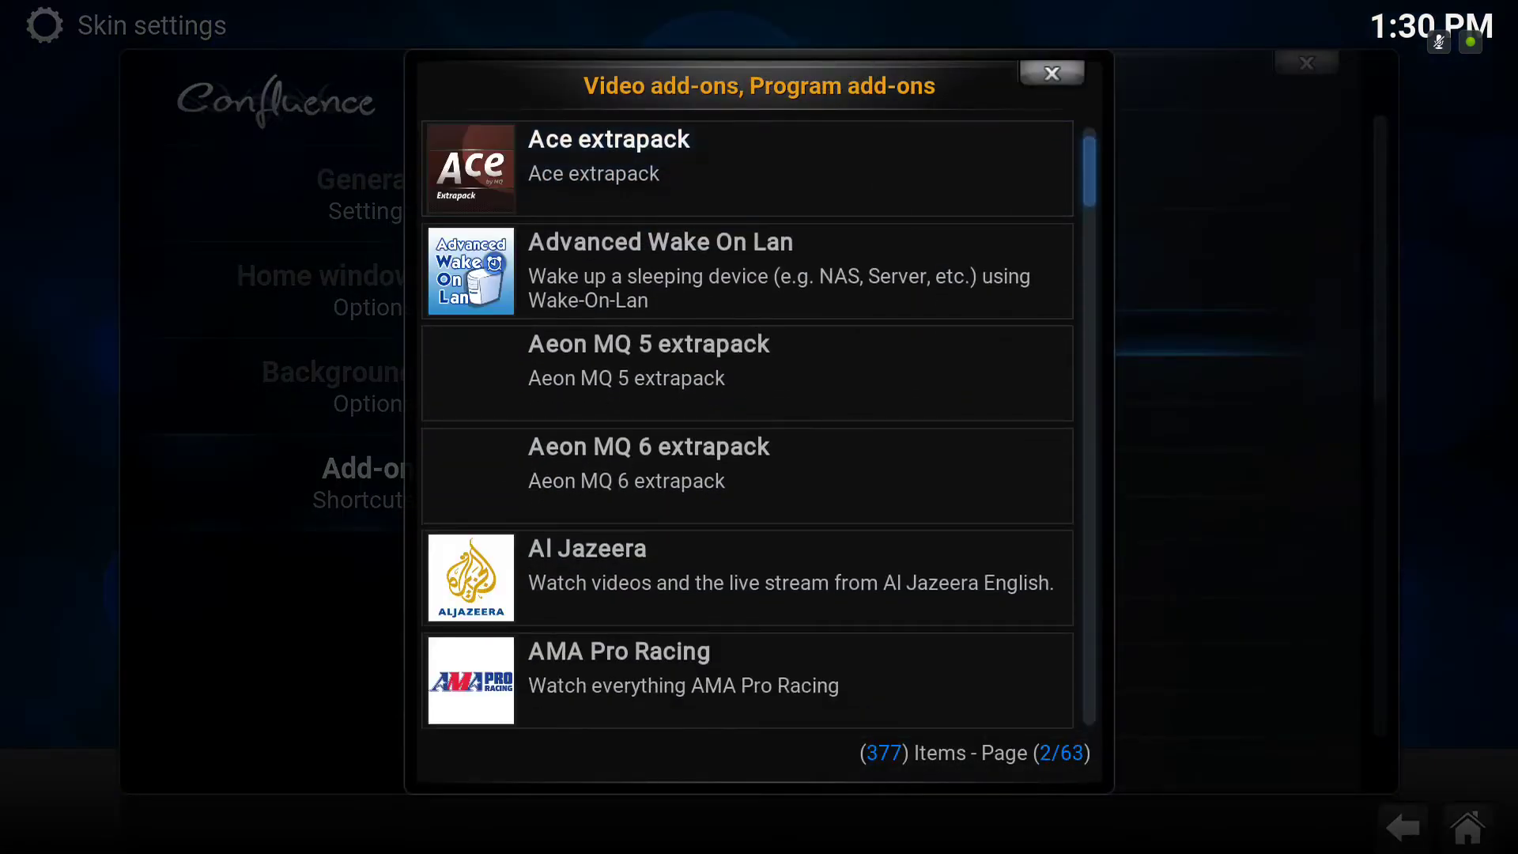
pyautogui.press('Escape')
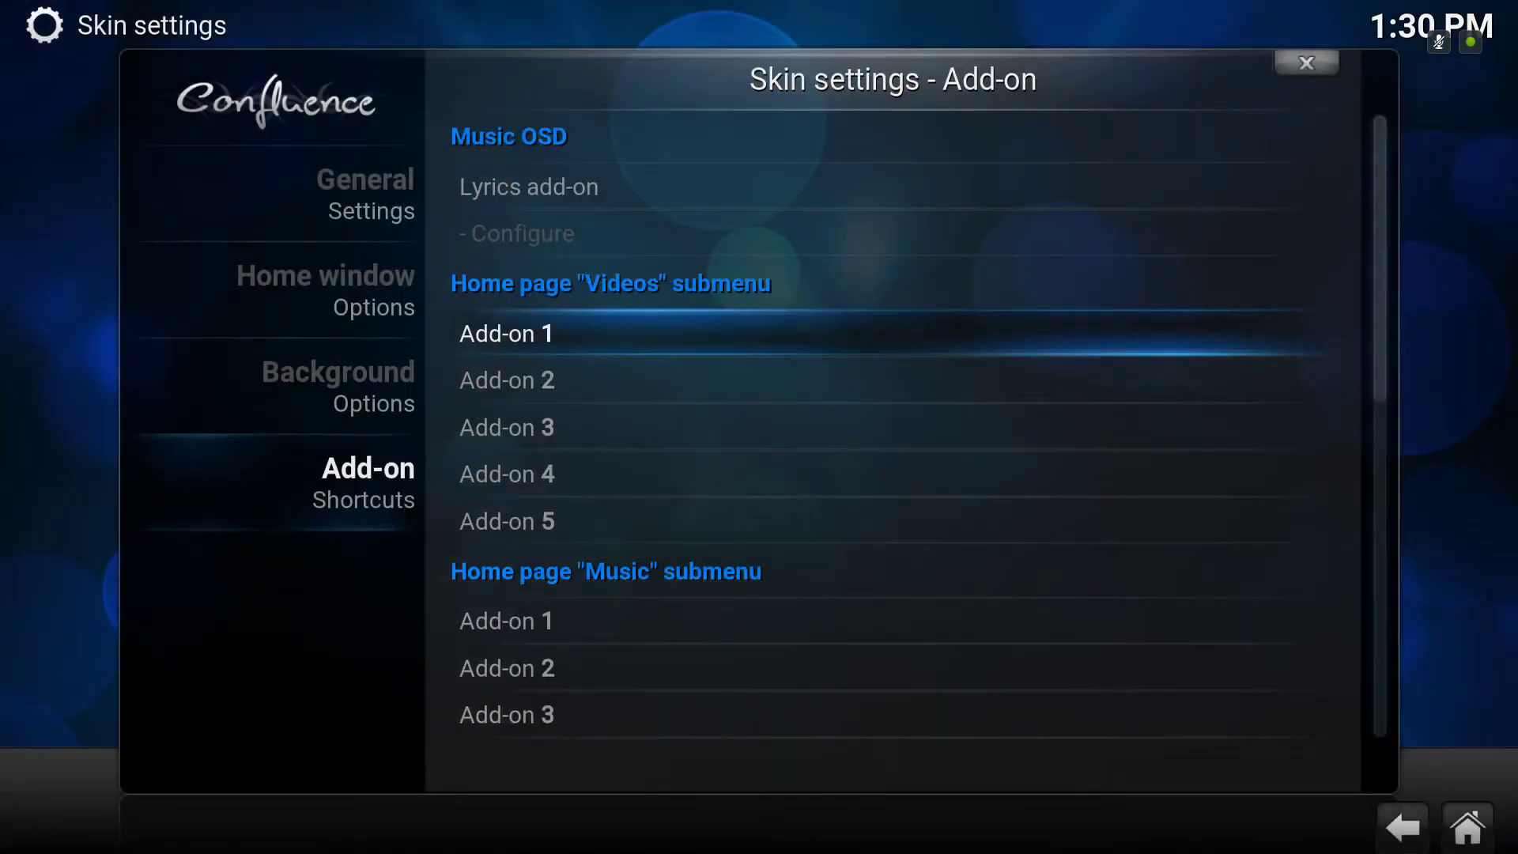
pyautogui.press('Return')
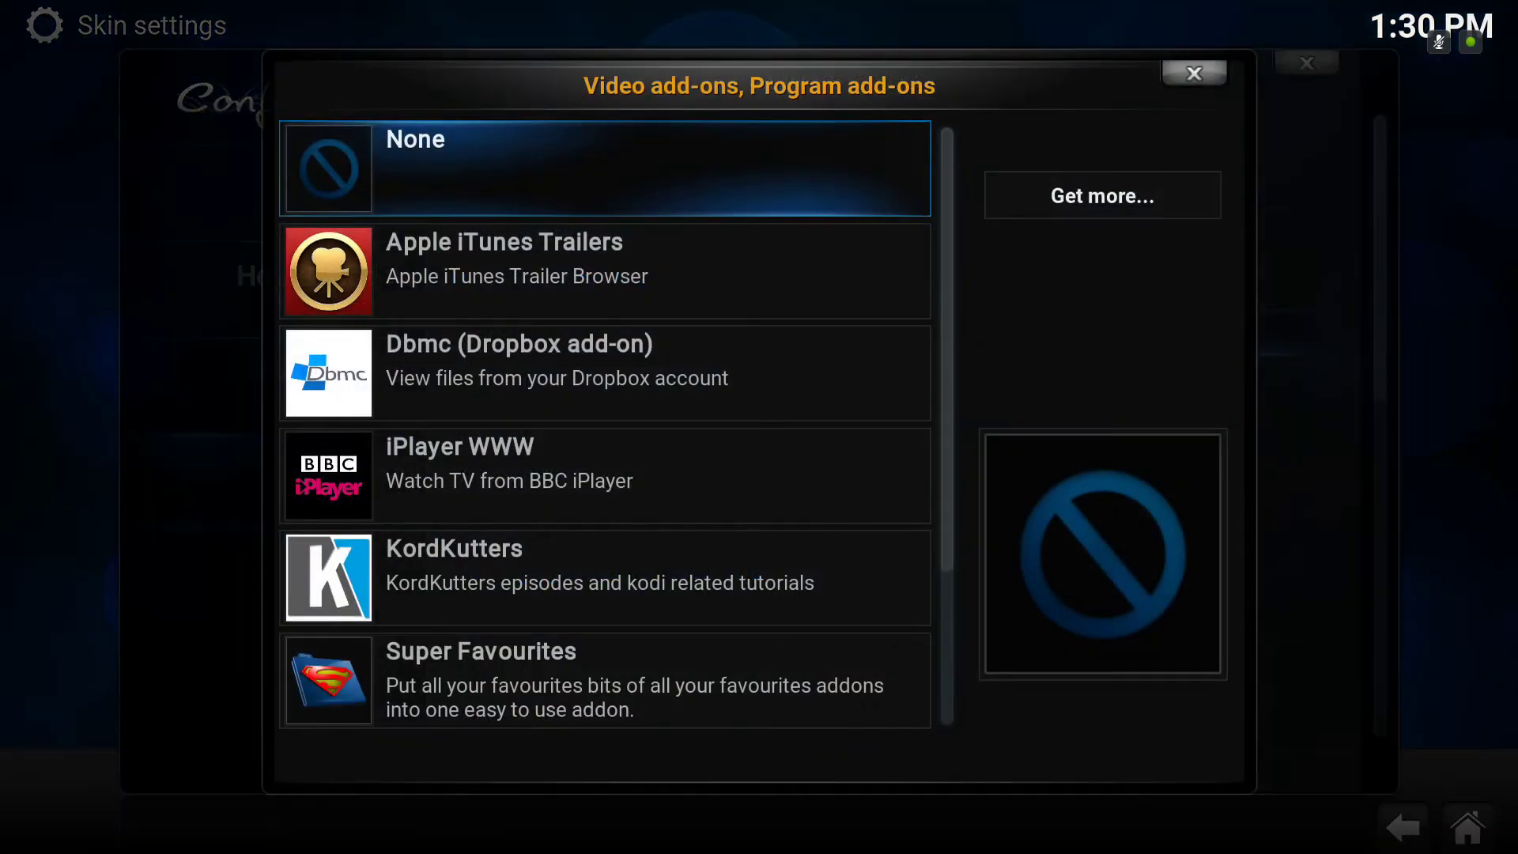
pyautogui.press('Down')
pyautogui.press('Escape')
# Step: Assign iPlayer WWW to the Videos Add-on 2 shortcut slot
pyautogui.press('Down')
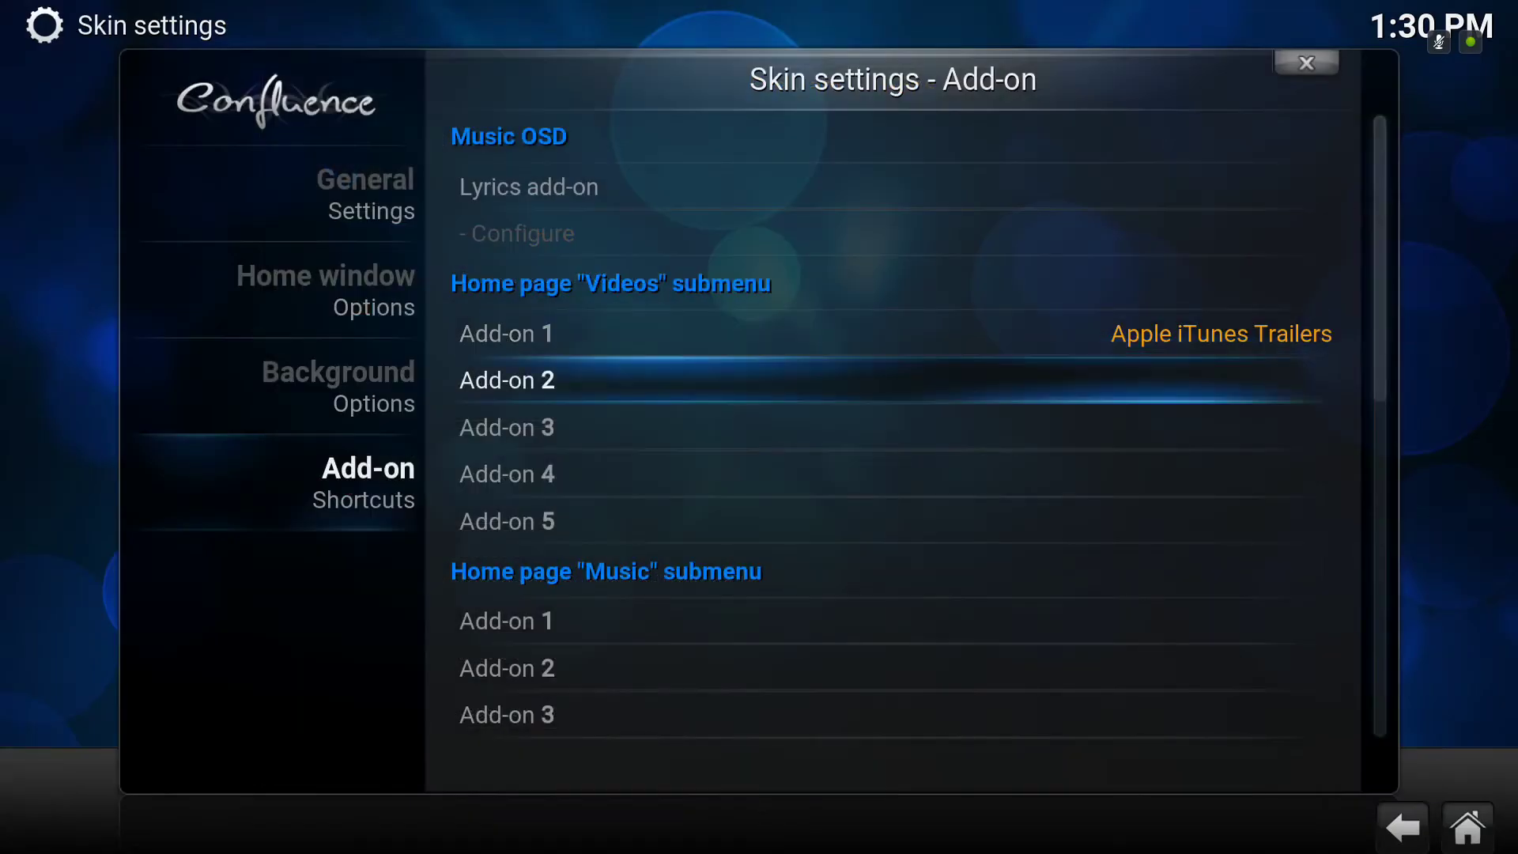
pyautogui.press('Return')
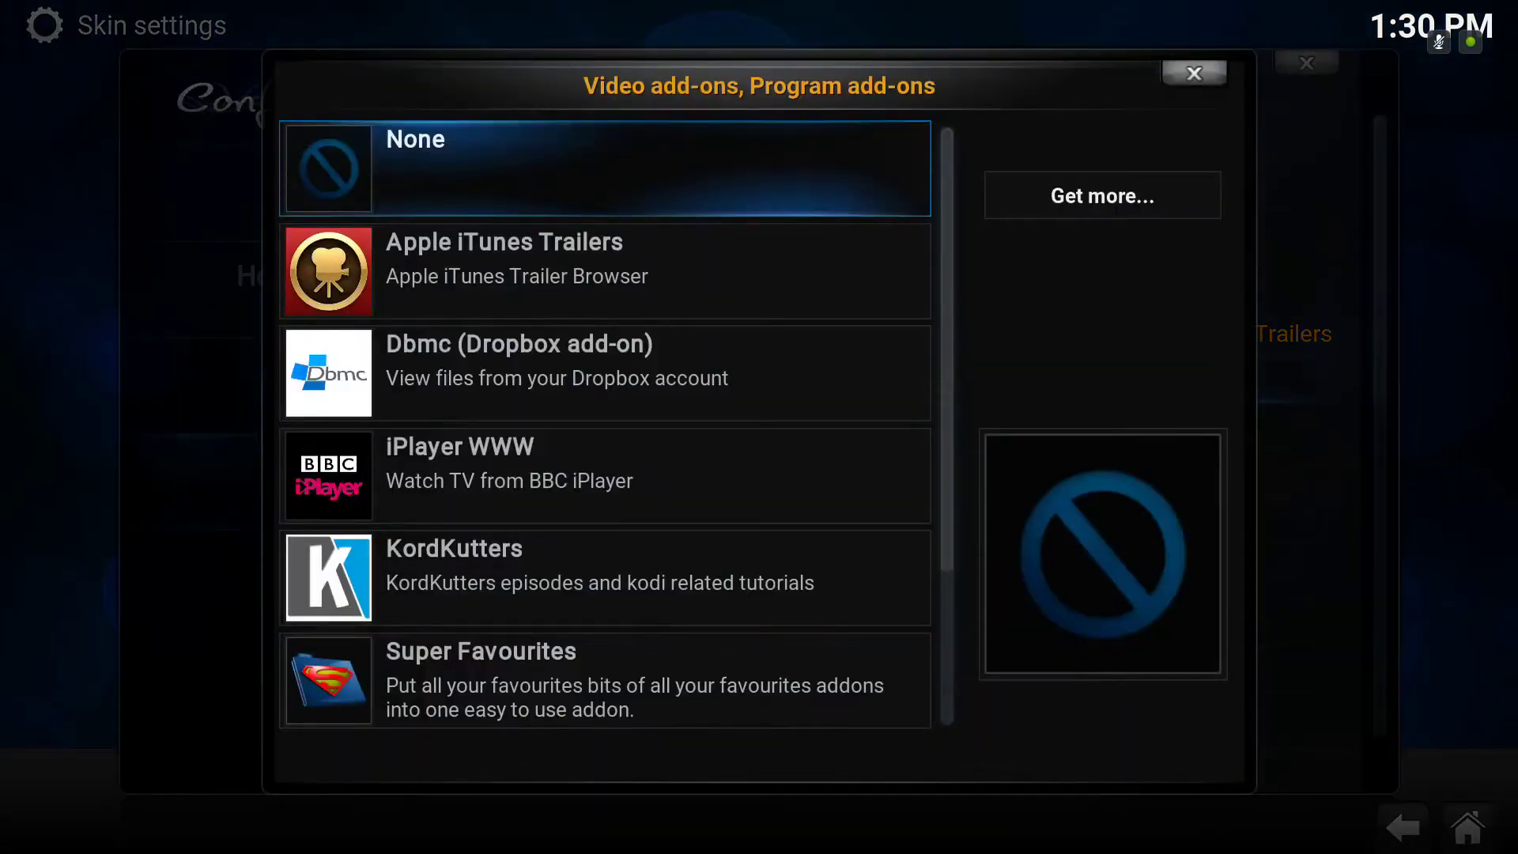
pyautogui.press('Down')
pyautogui.press('Down')
pyautogui.press('Down')
pyautogui.press('Return')
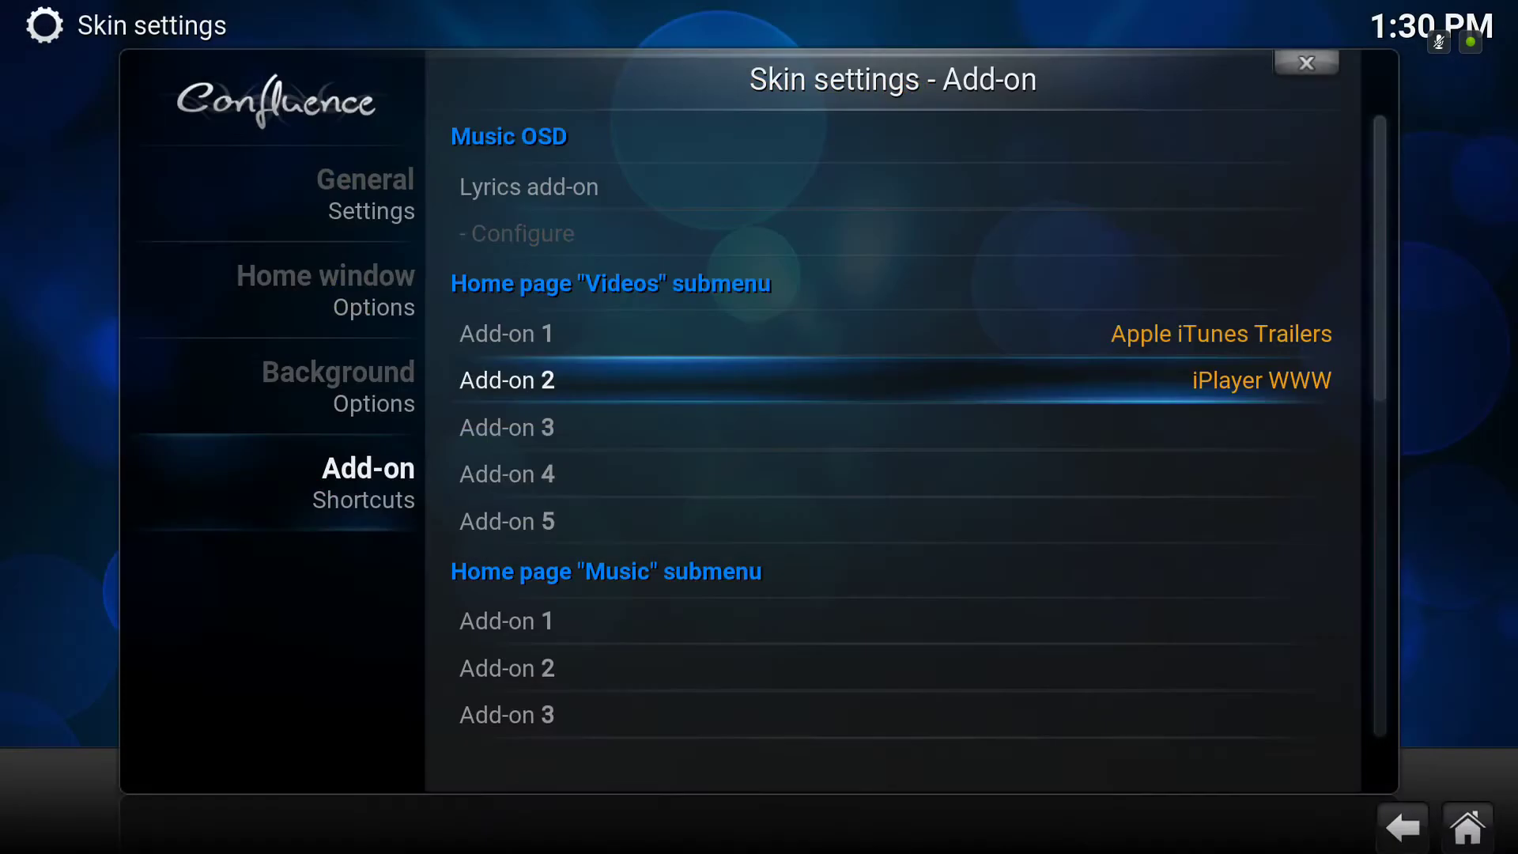
pyautogui.press('Down')
# Step: Assign YouTube to the Videos Add-on 3 shortcut slot
pyautogui.press('Return')
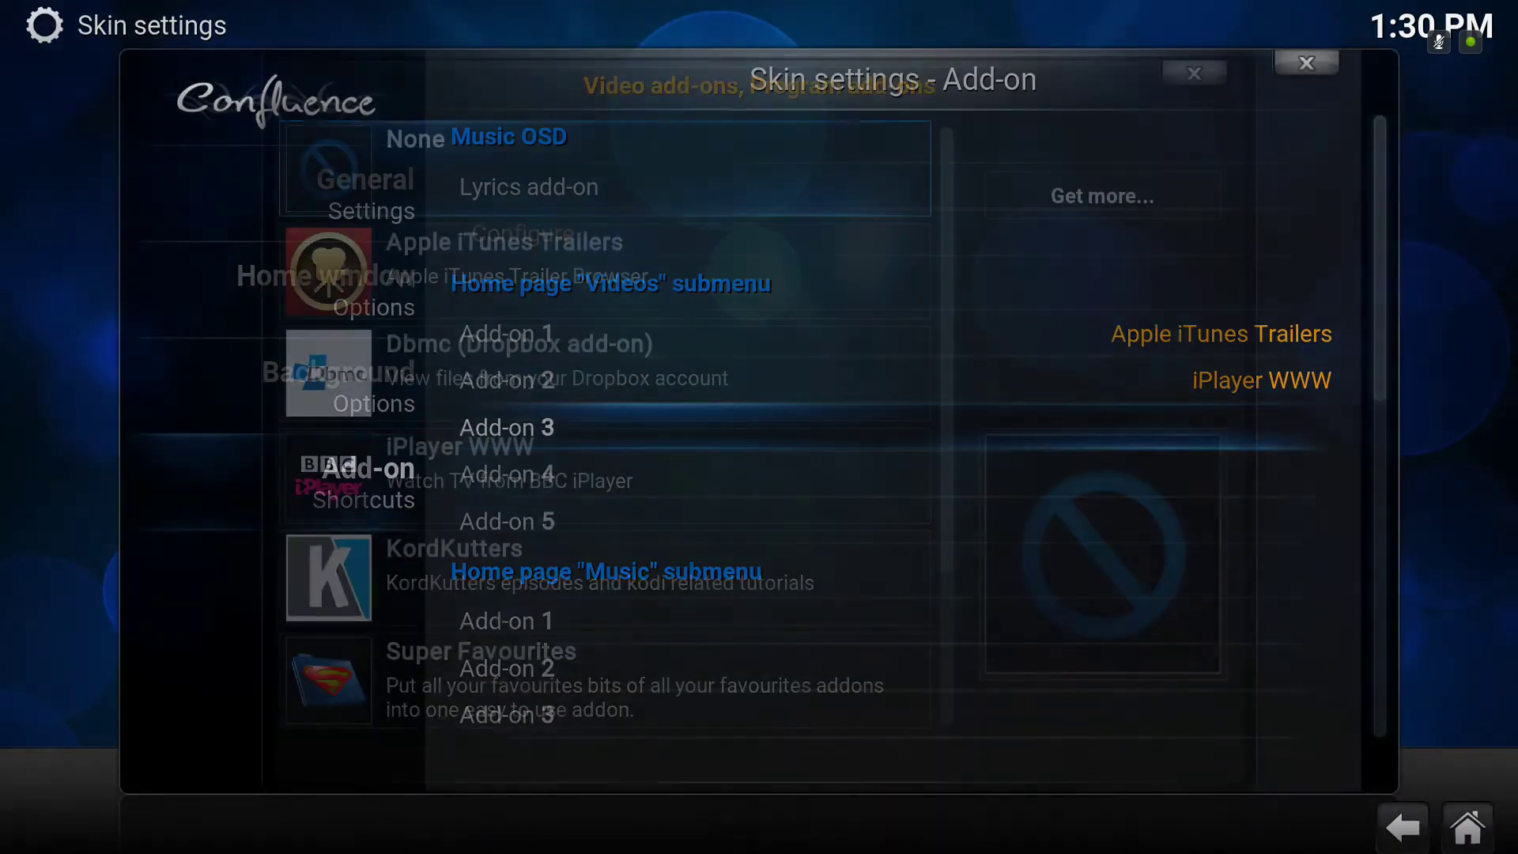
pyautogui.press('Down')
pyautogui.press('Down')
pyautogui.press('Down')
pyautogui.press('Return')
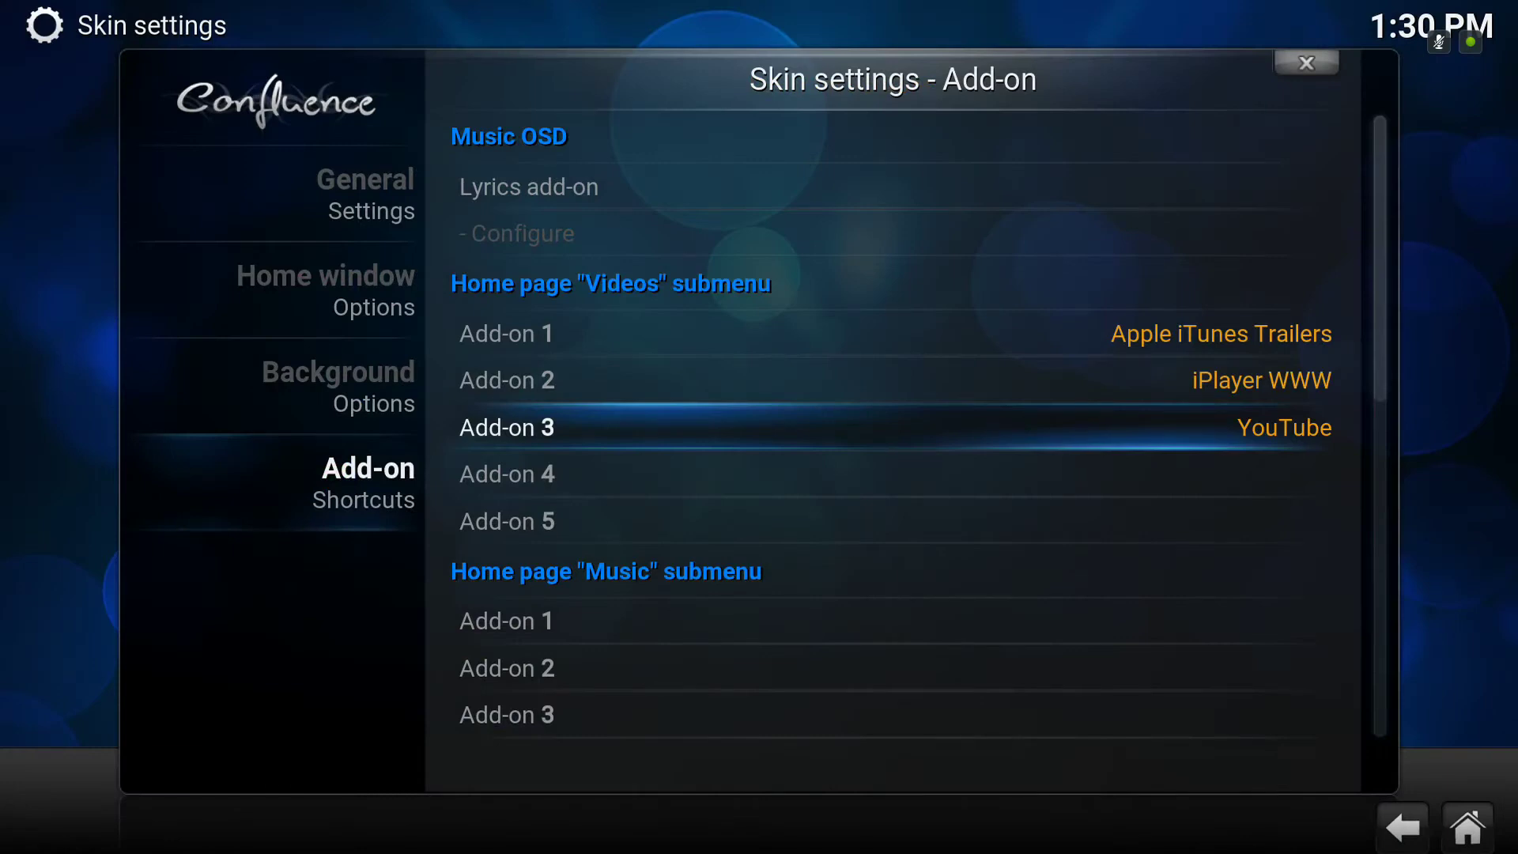
pyautogui.press('Down')
pyautogui.press('Down')
pyautogui.press('Down')
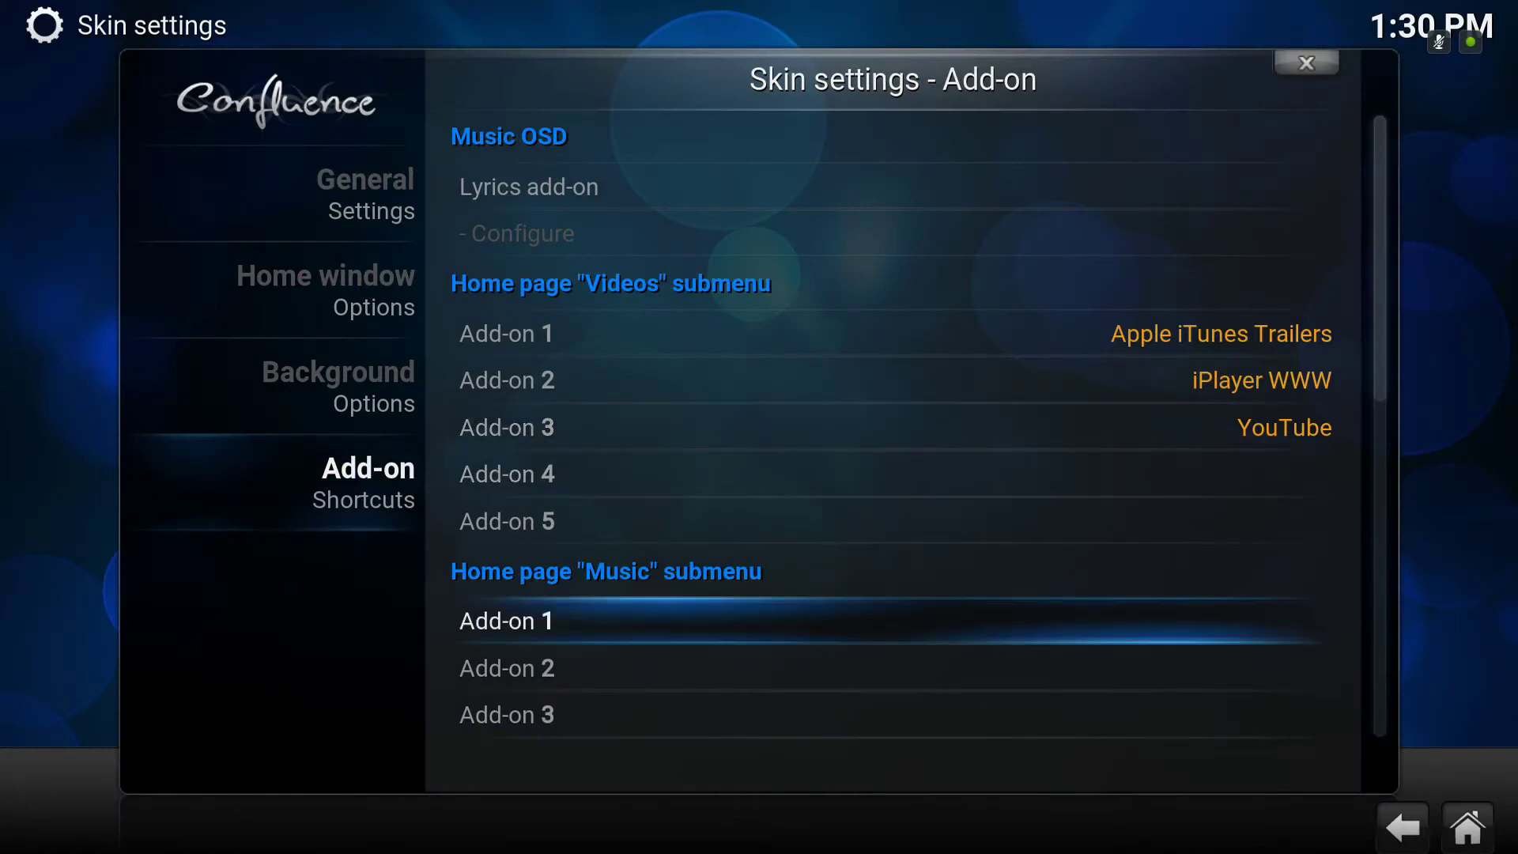
pyautogui.press('Down')
pyautogui.press('Down')
# Step: Assign Dbmc (Dropbox add-on) to the Music Add-on 1 shortcut slot
pyautogui.press('Down')
pyautogui.press('Down')
pyautogui.press('Down')
pyautogui.press('Down')
pyautogui.press('Down')
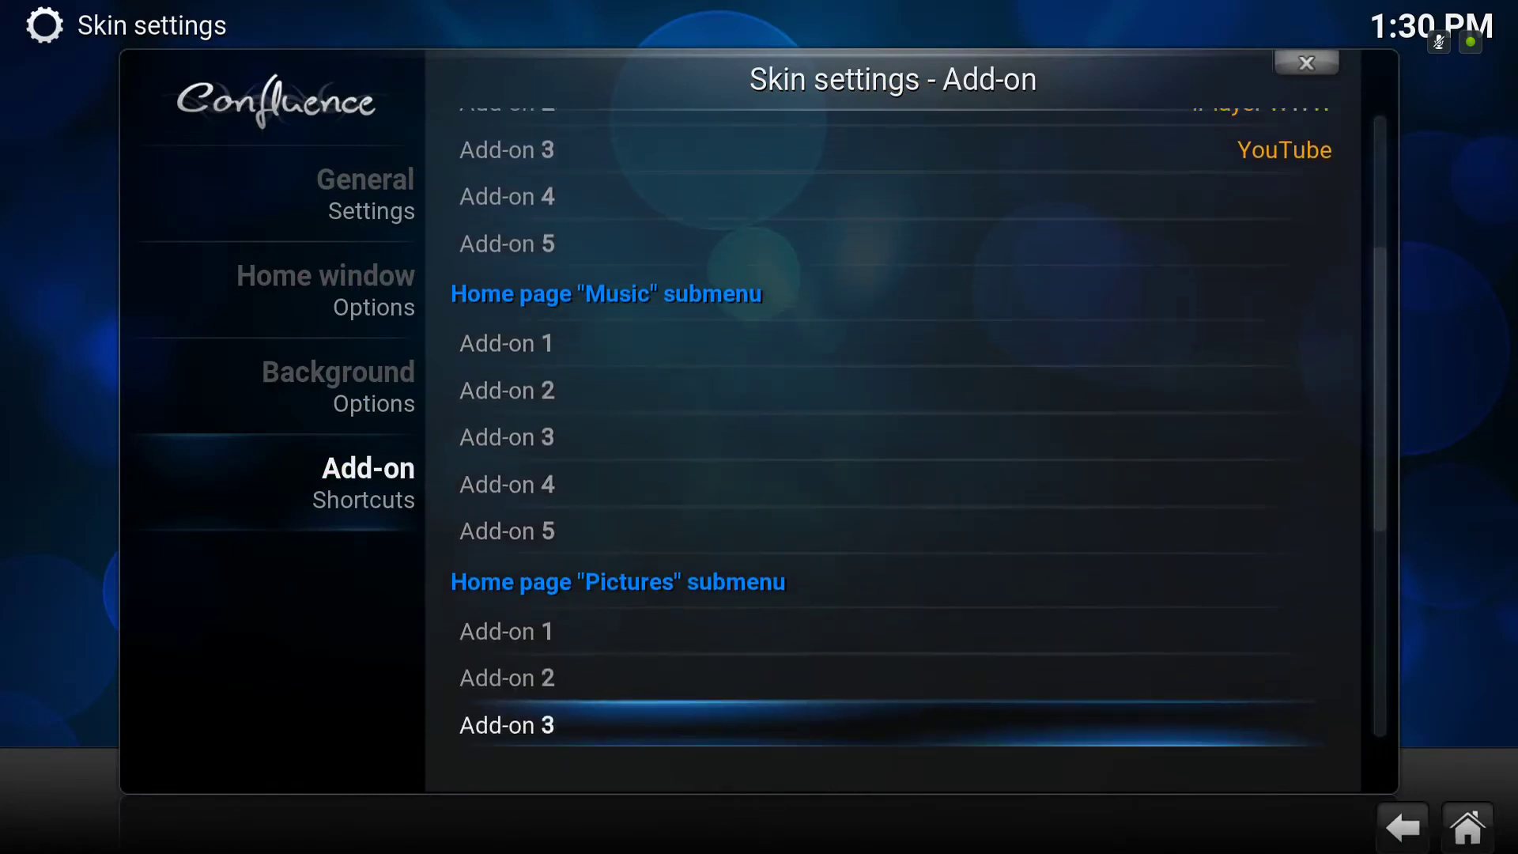
pyautogui.press('Down')
pyautogui.press('Down')
pyautogui.press('Down')
pyautogui.press('Down')
pyautogui.press('Down')
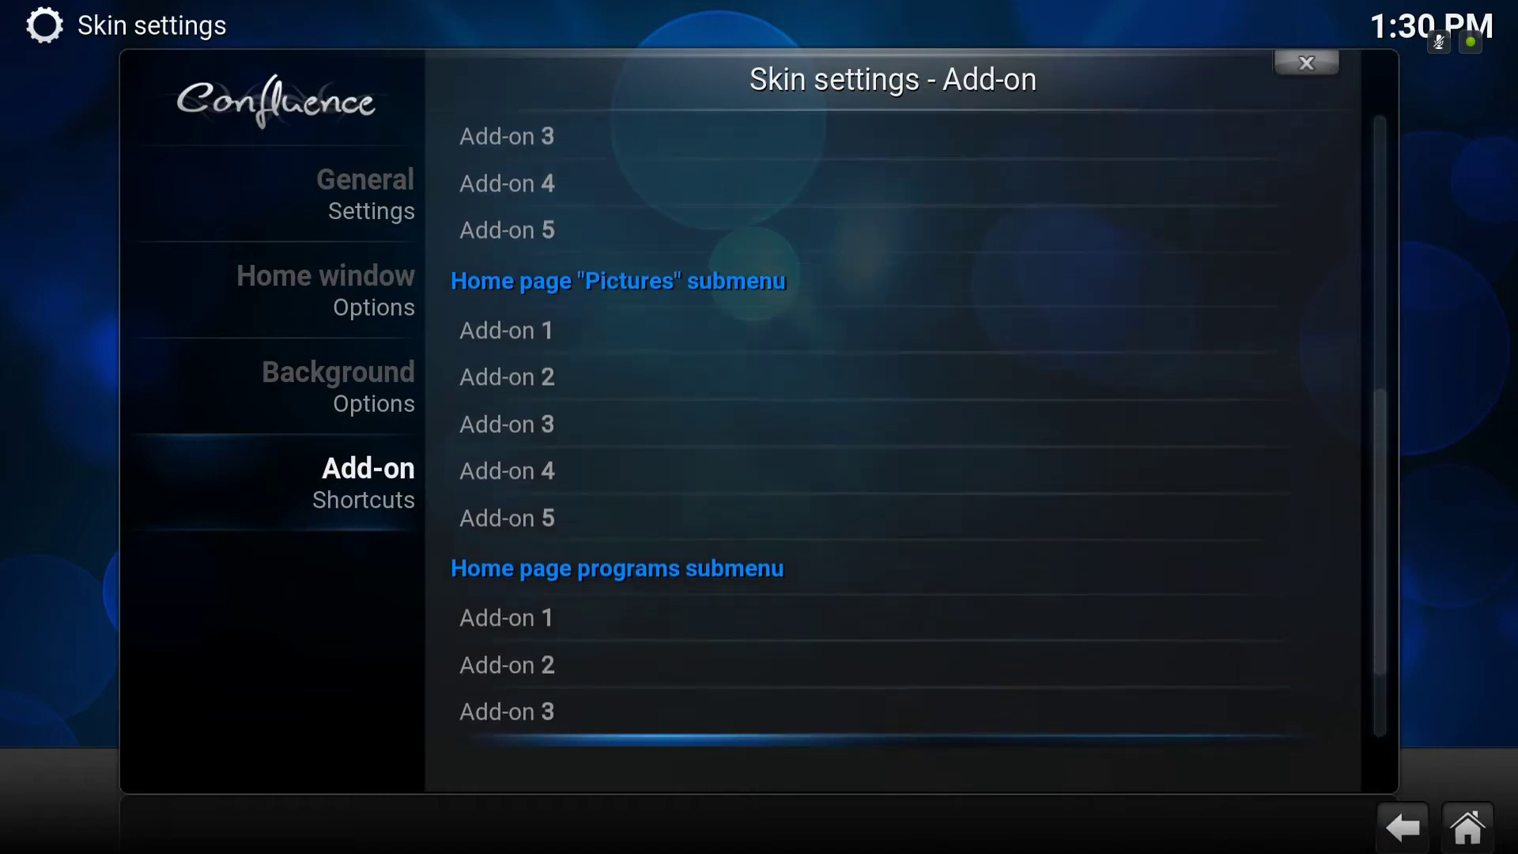
pyautogui.press('Down')
pyautogui.press('Down')
pyautogui.press('Down')
pyautogui.press('Down')
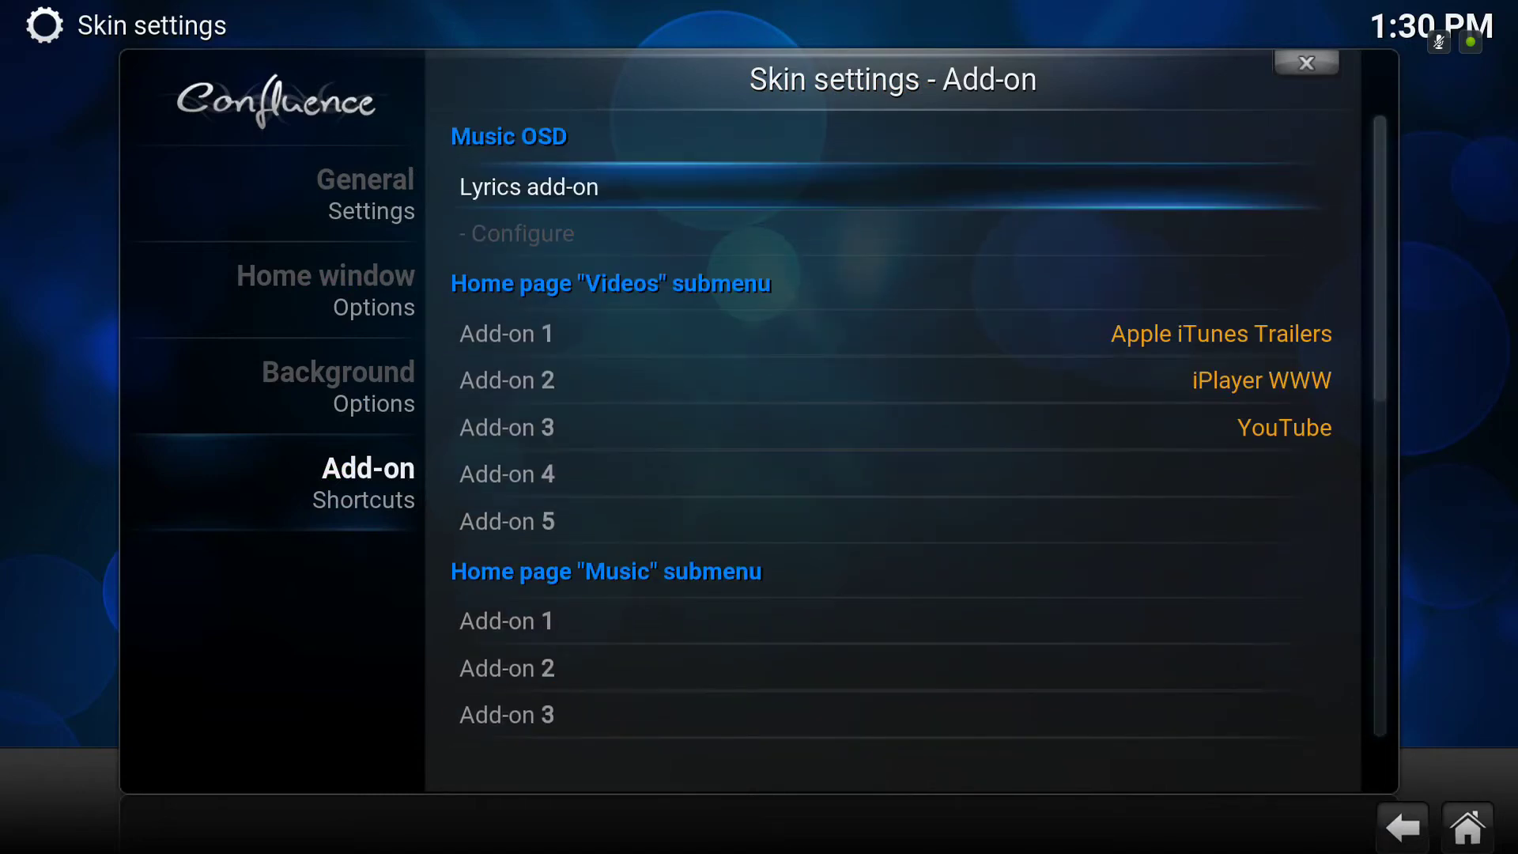
pyautogui.press('Down')
pyautogui.press('Down')
pyautogui.press('Down')
pyautogui.press('Down')
pyautogui.press('Down')
pyautogui.press('Down')
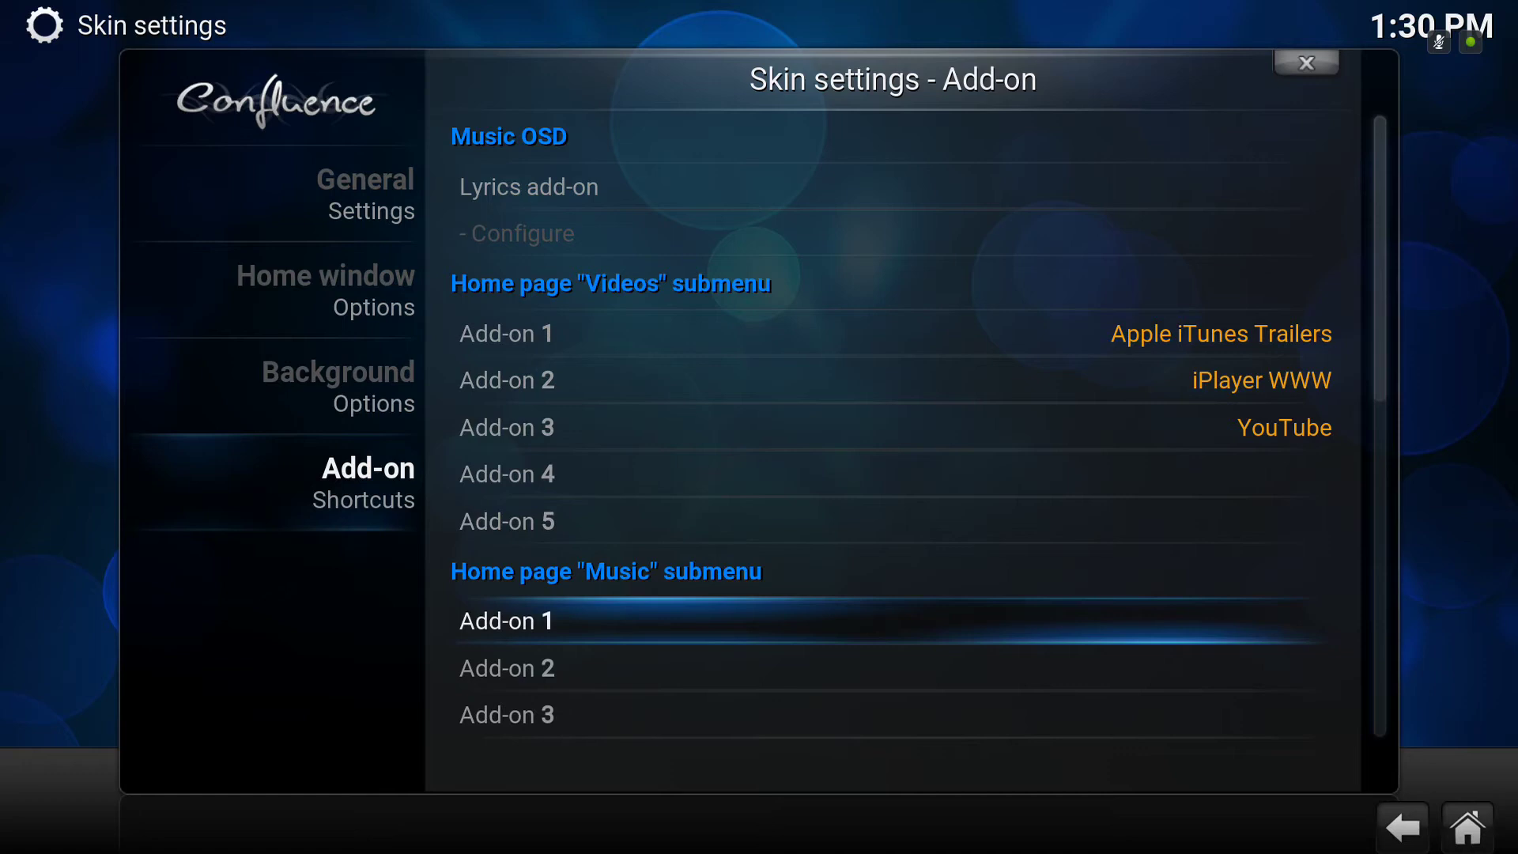
pyautogui.press('Return')
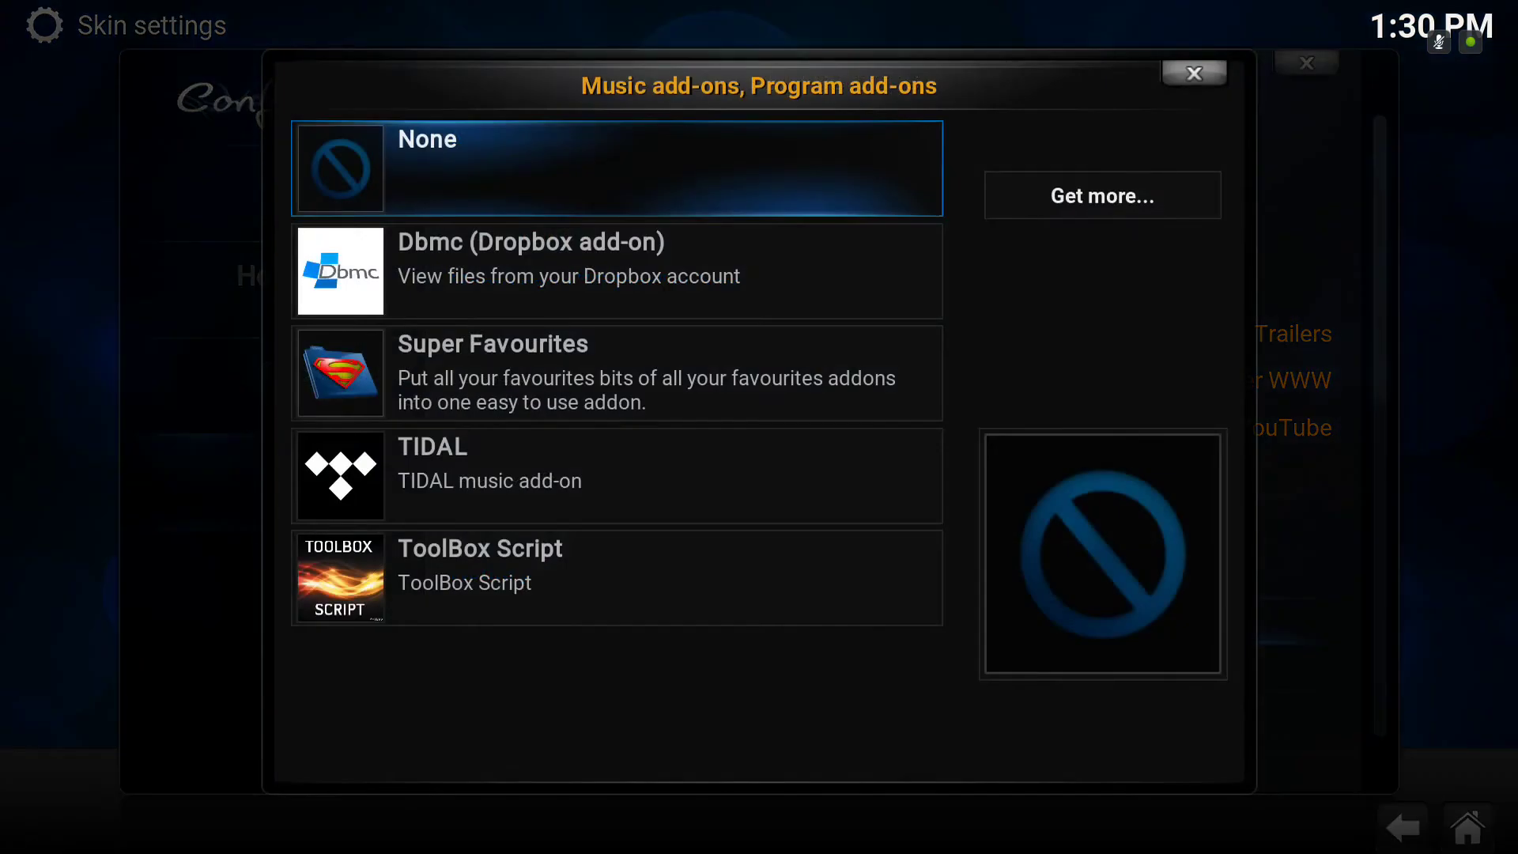
pyautogui.press('Down')
pyautogui.press('Down')
pyautogui.press('Up')
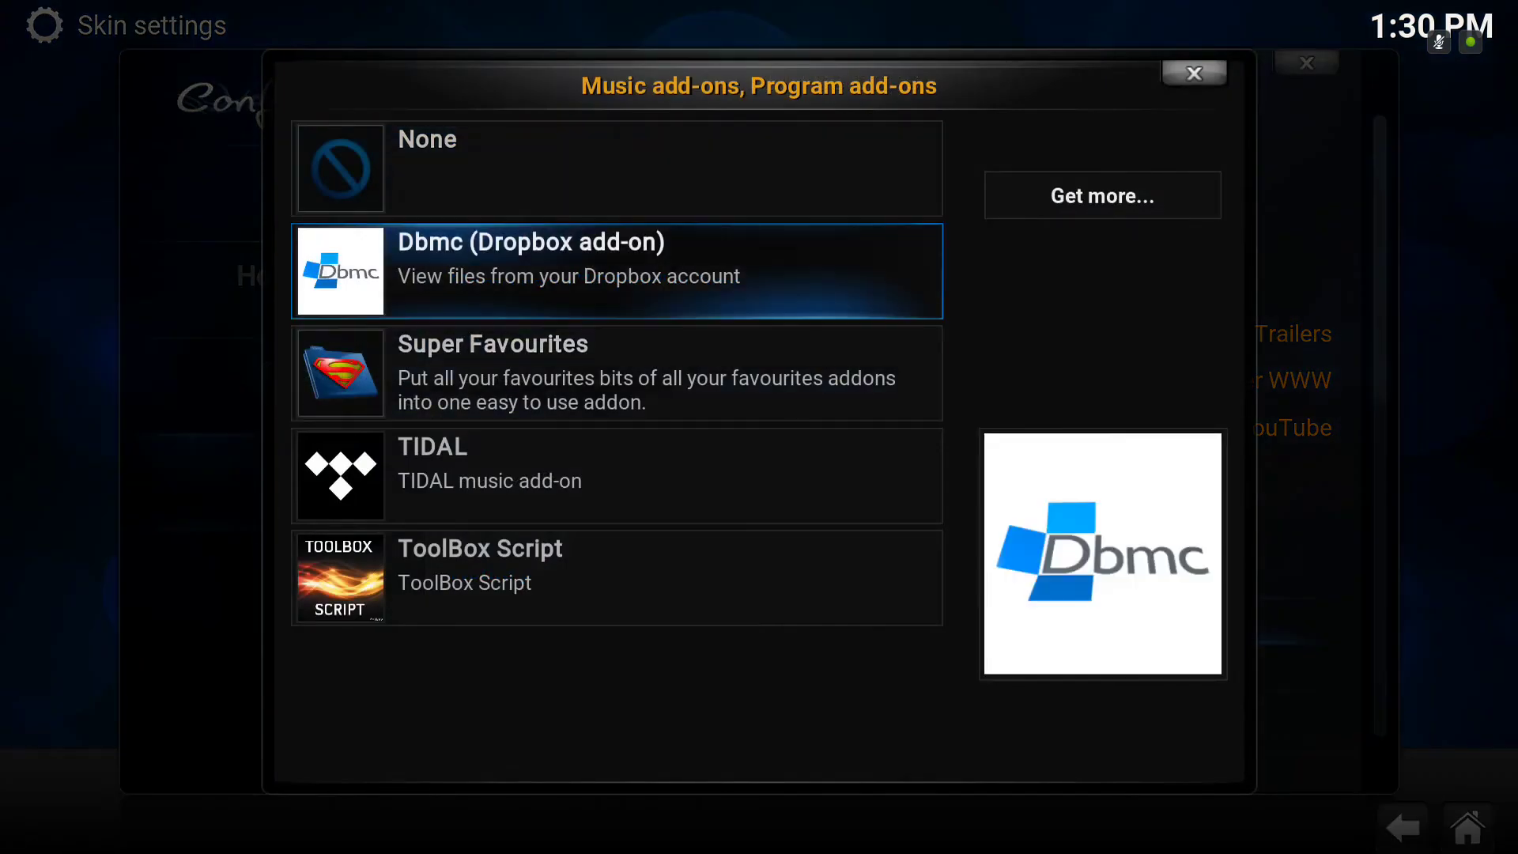
pyautogui.press('Return')
# Step: Assign TIDAL to the Music Add-on 2 shortcut slot
pyautogui.press('Down')
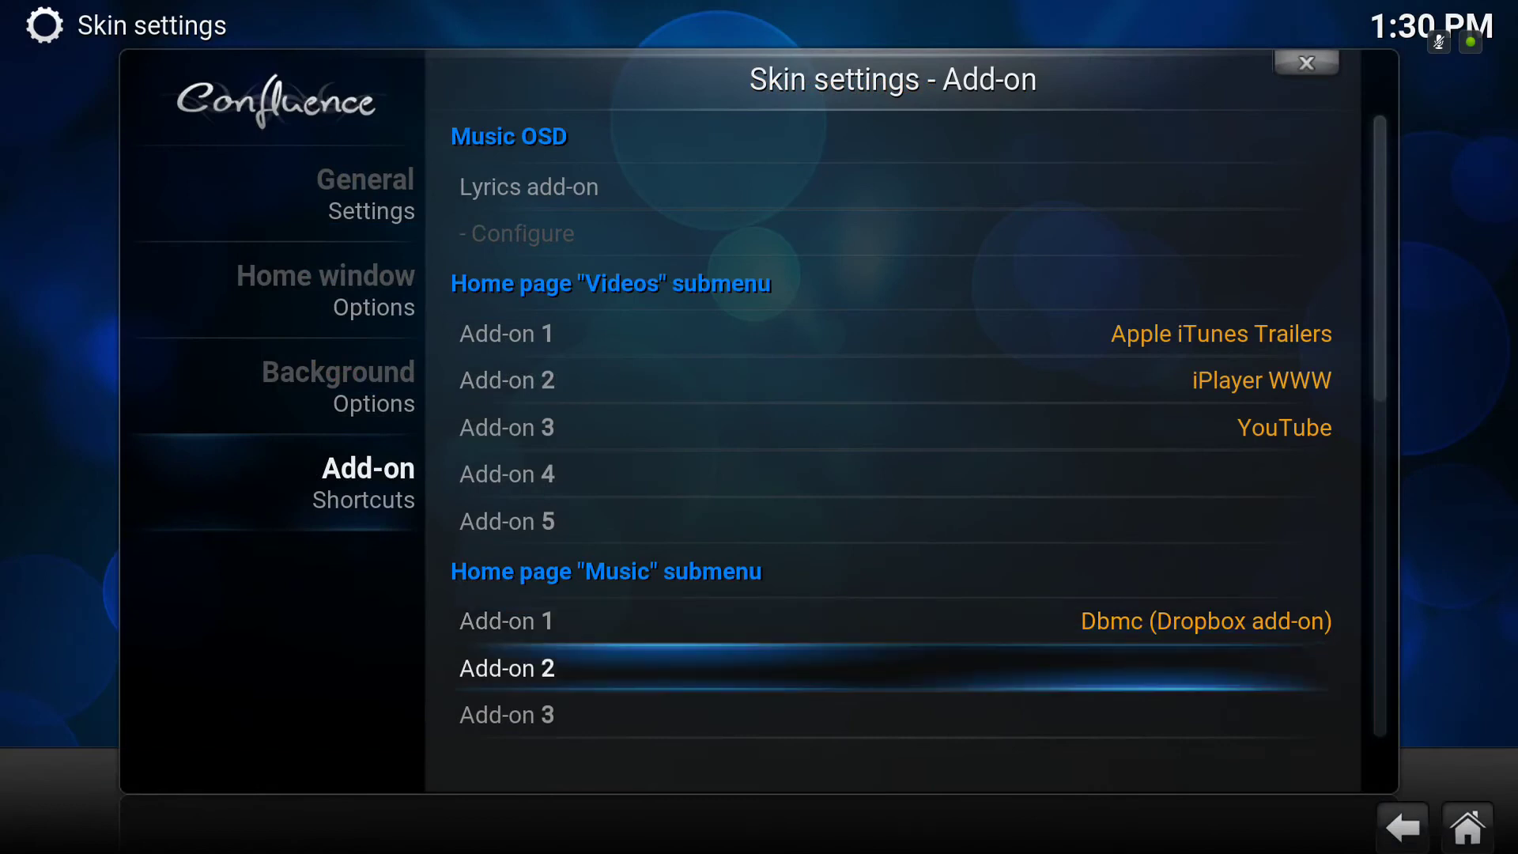
pyautogui.press('Return')
pyautogui.press('Down')
pyautogui.press('Down')
pyautogui.press('Down')
pyautogui.press('Return')
# Step: Return to the home menu and check the Dbmc and TIDAL tiles under Music
pyautogui.press('Escape')
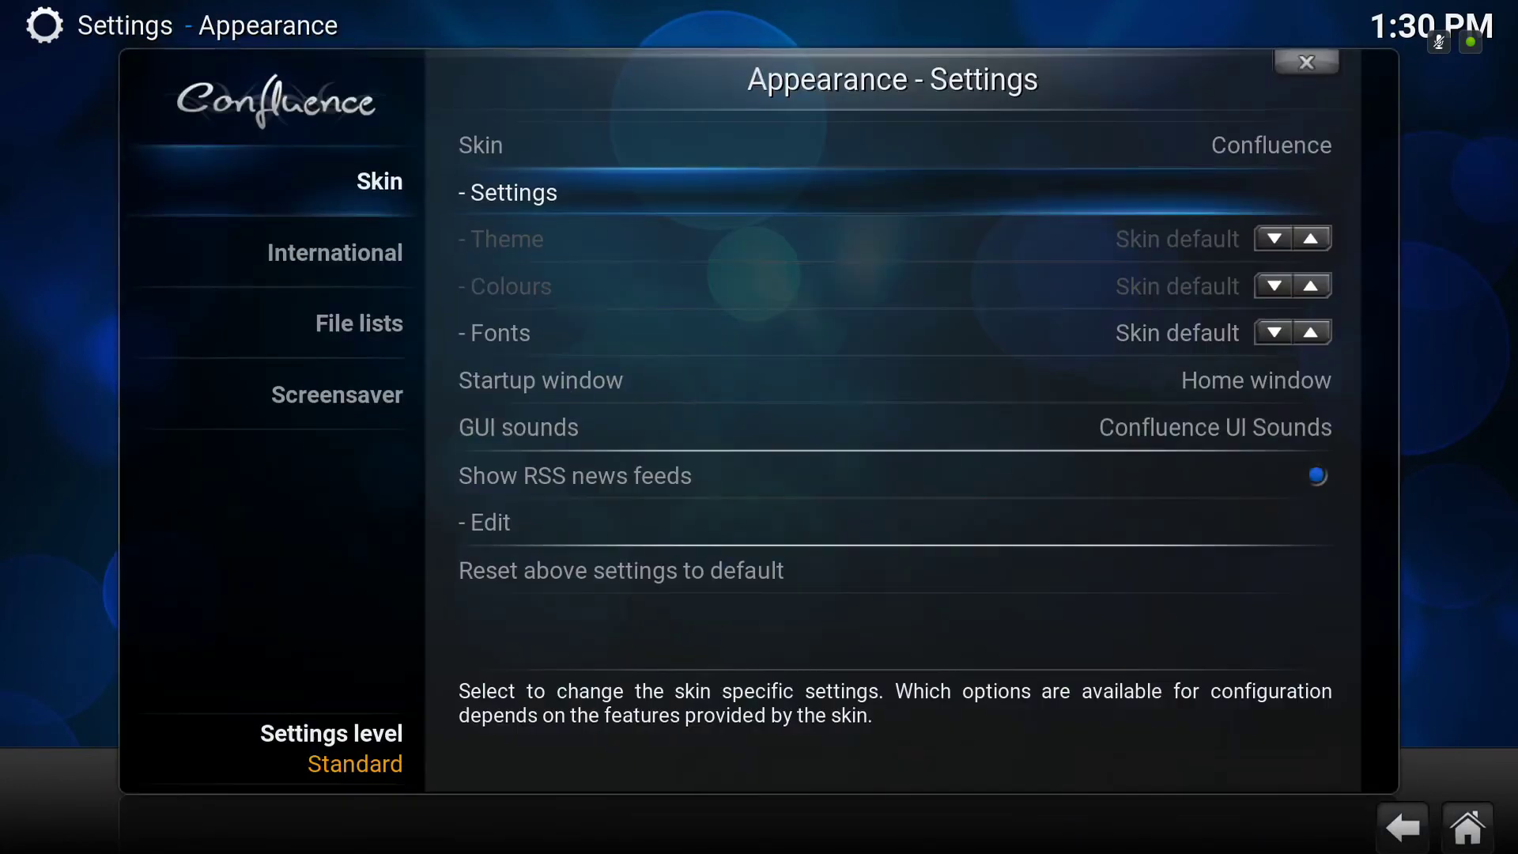
pyautogui.press('Escape')
pyautogui.press('Escape')
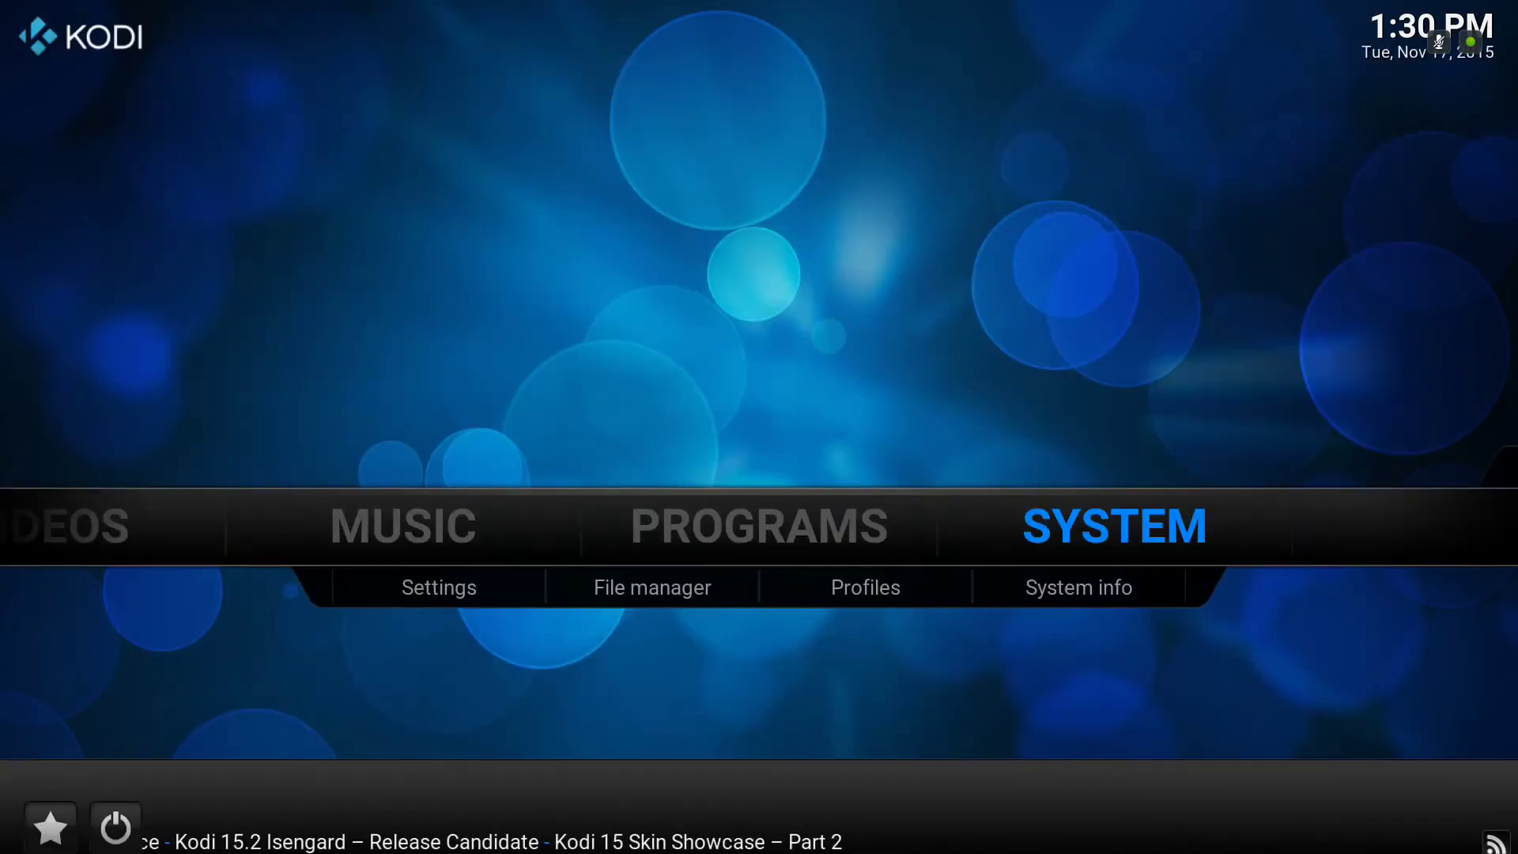
pyautogui.press('Left')
pyautogui.press('Left')
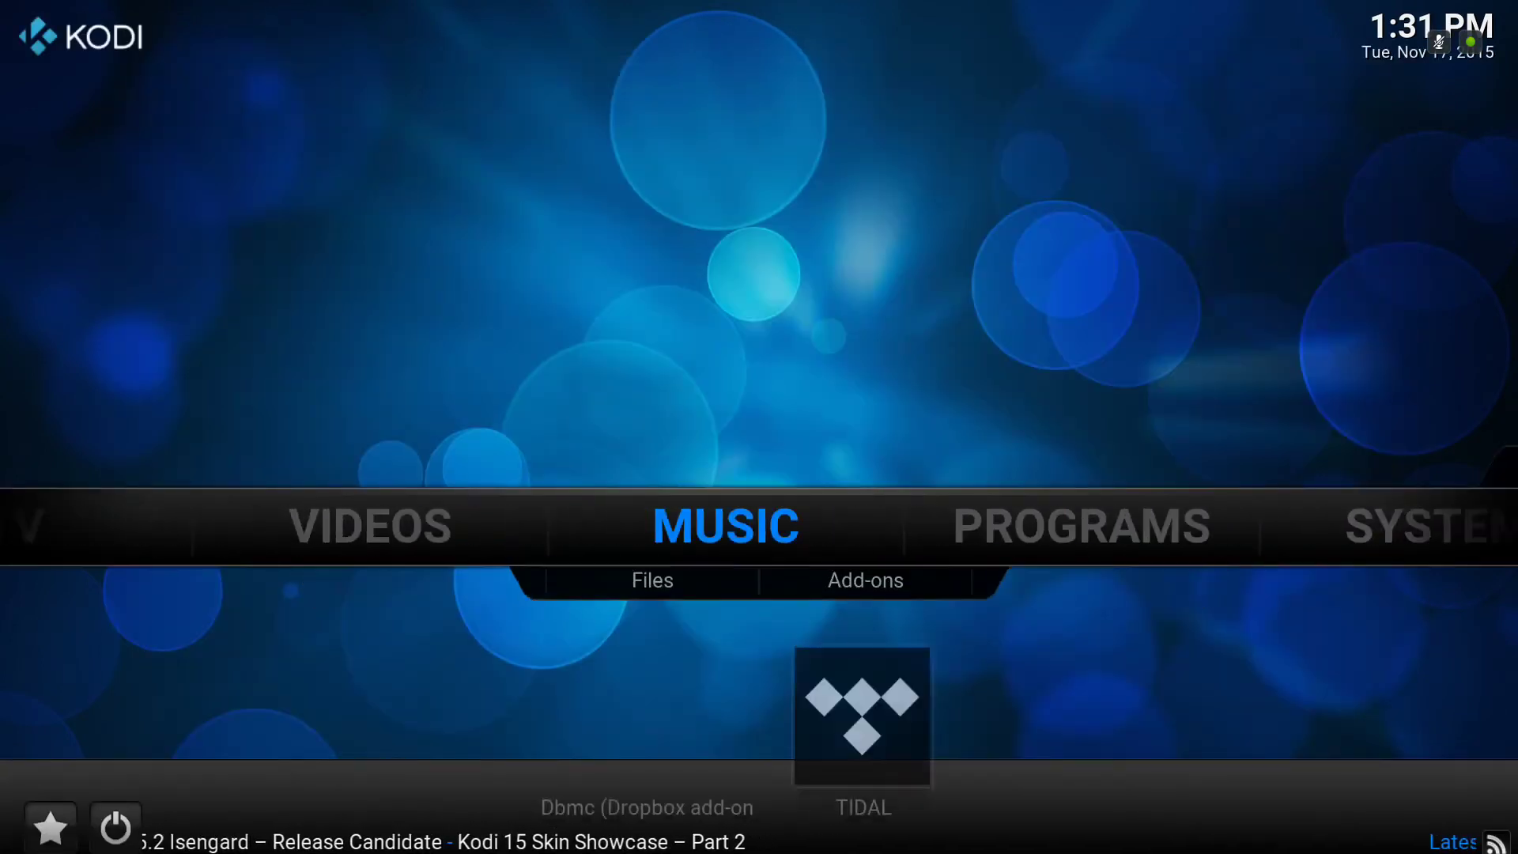
pyautogui.press('Down')
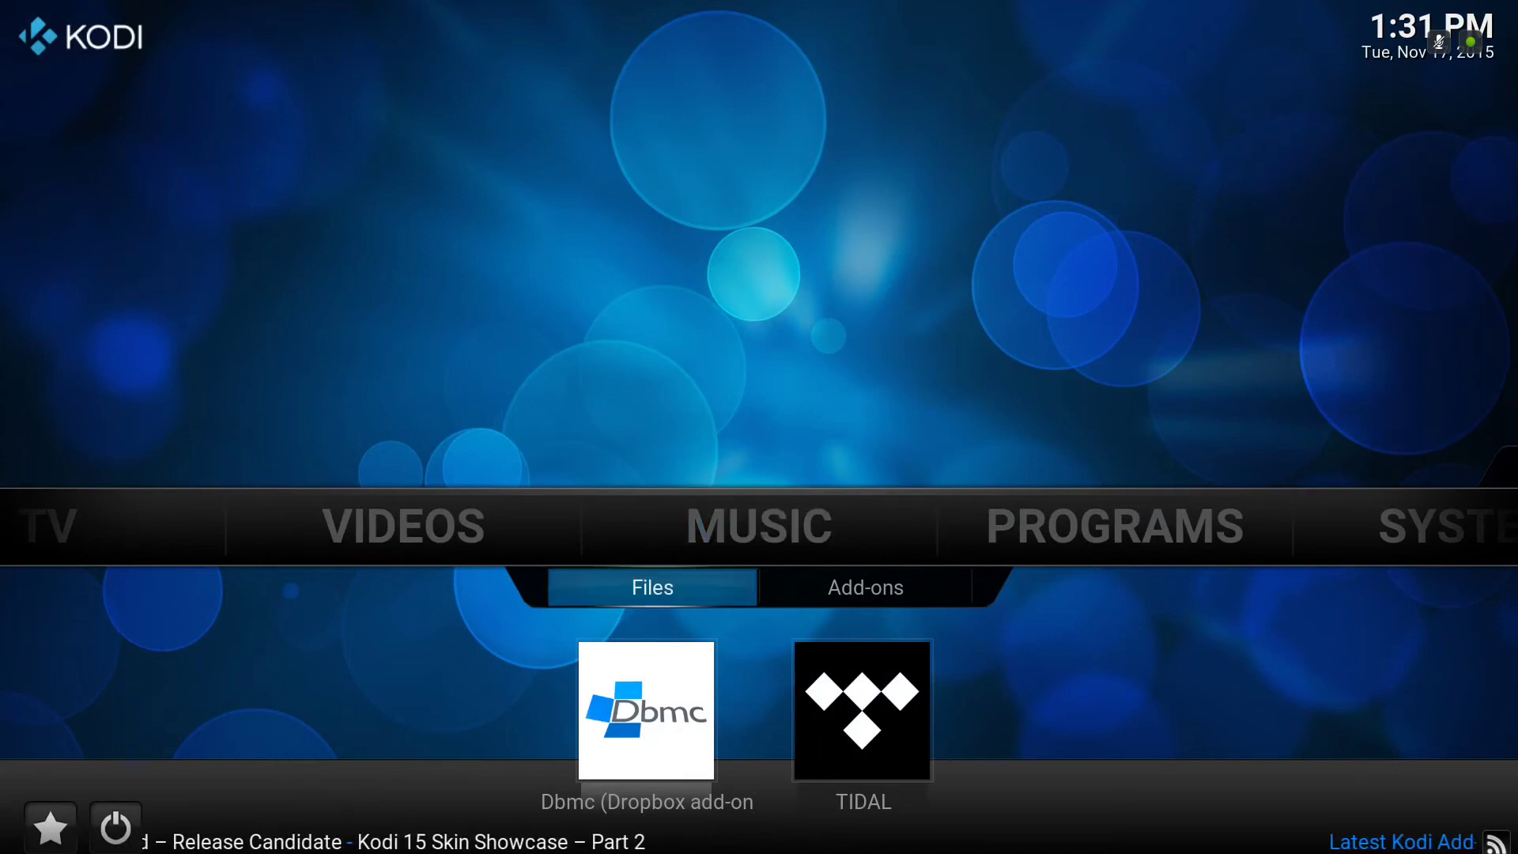
pyautogui.press('Down')
pyautogui.press('Right')
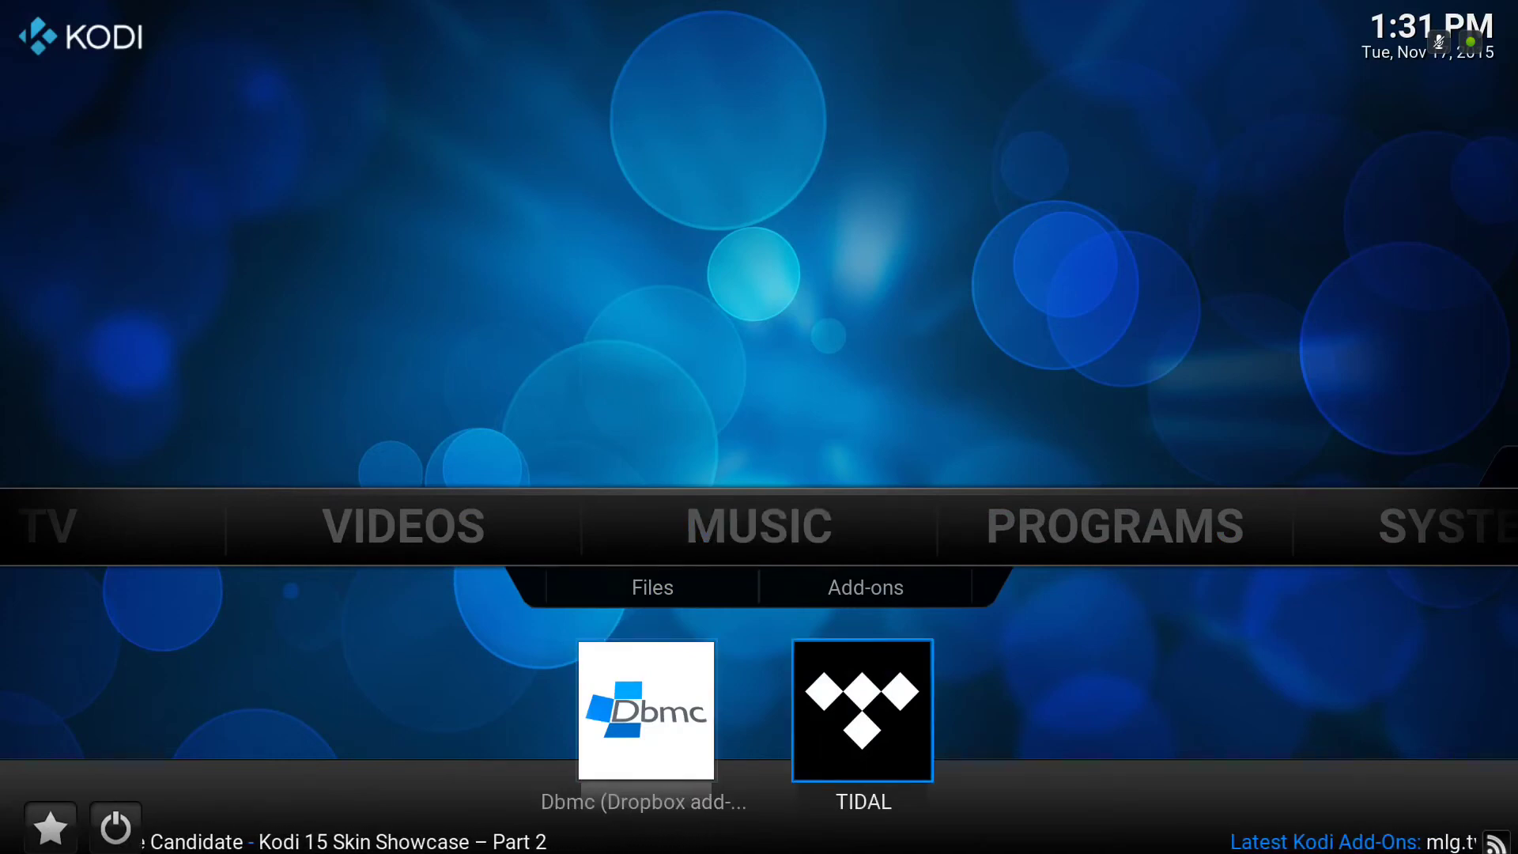
pyautogui.press('Left')
pyautogui.press('Up')
pyautogui.press('Up')
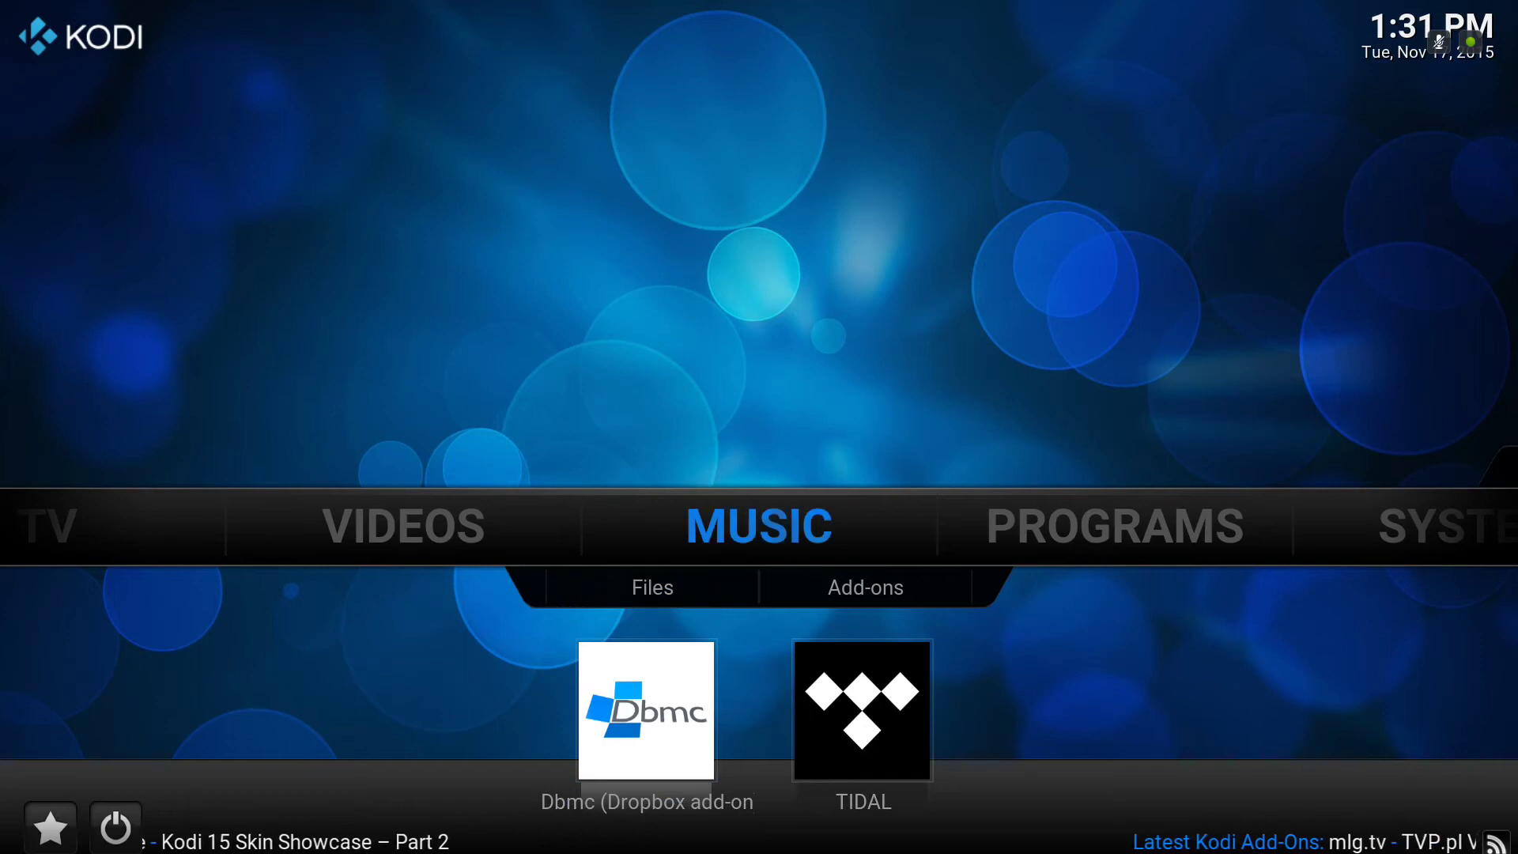
# Step: Check the Apple iTunes Trailers, iPlayer WWW and YouTube tiles under Videos
pyautogui.press('Left')
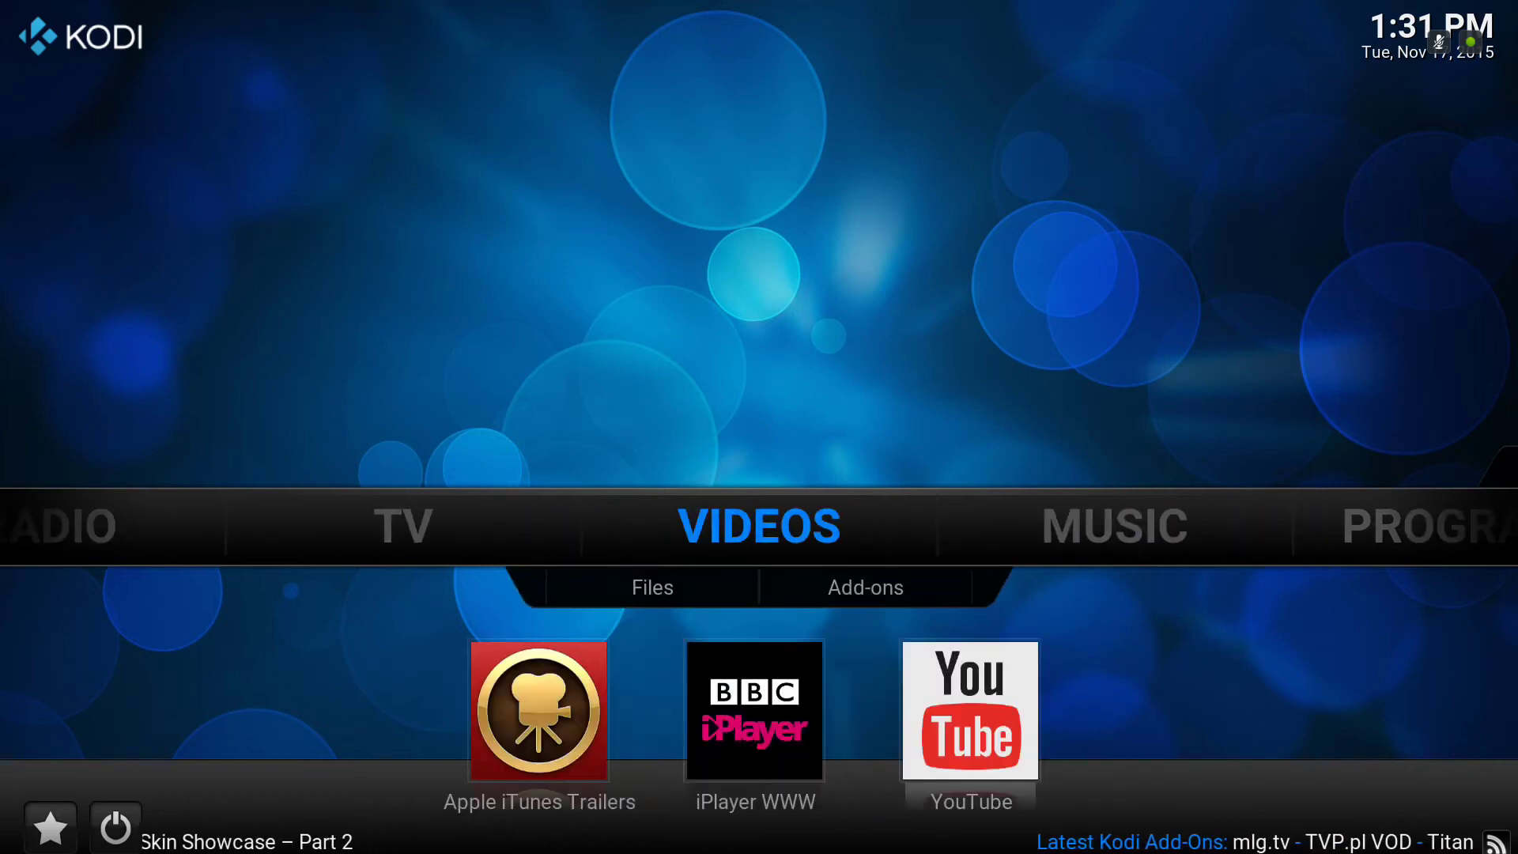
pyautogui.press('Down')
pyautogui.press('Right')
pyautogui.press('Down')
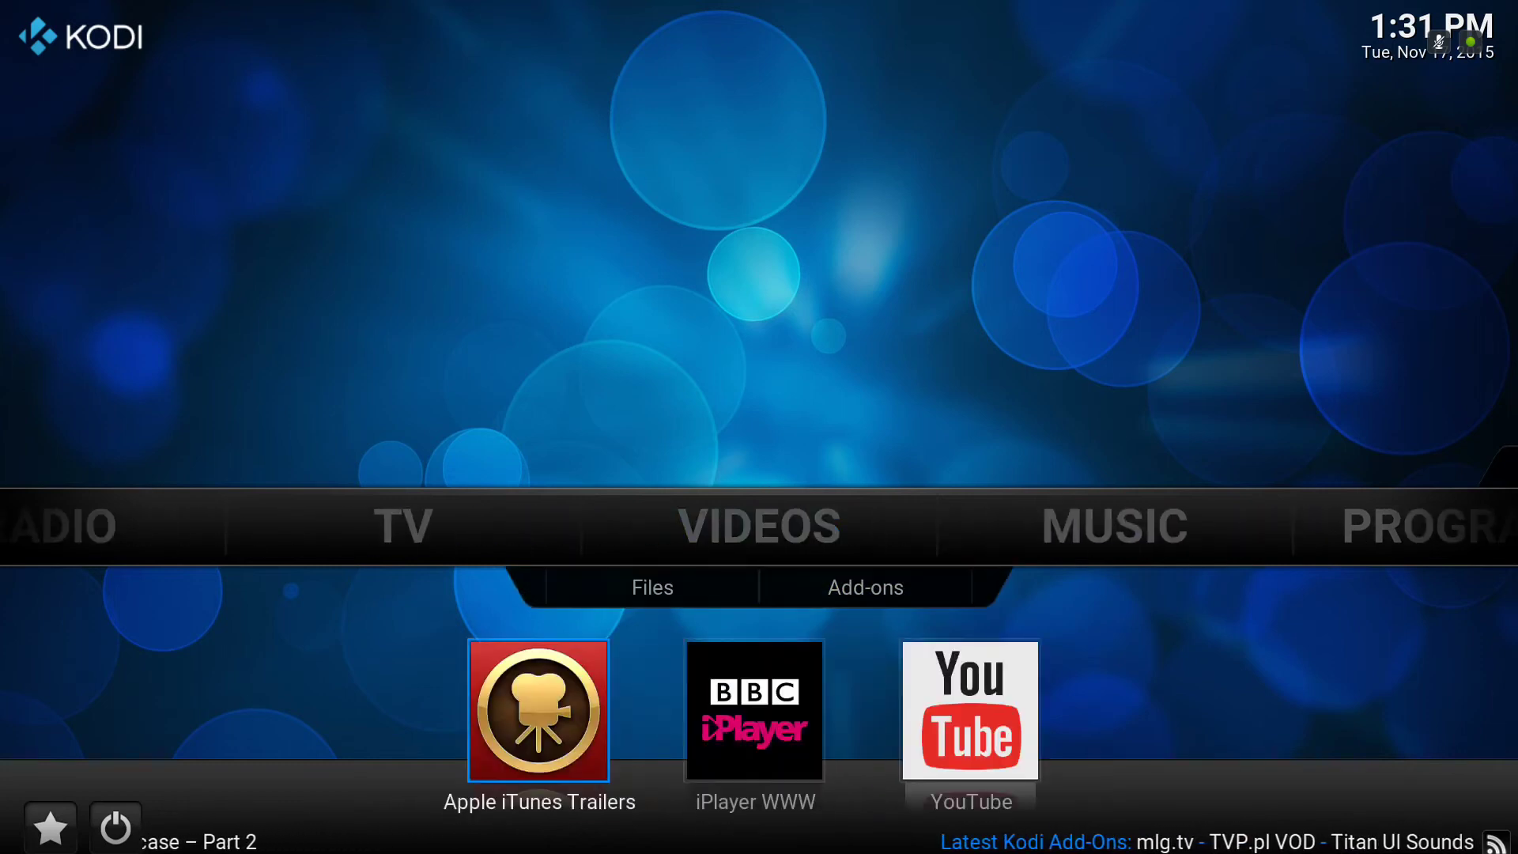
pyautogui.press('Right')
pyautogui.press('Right')
pyautogui.press('Up')
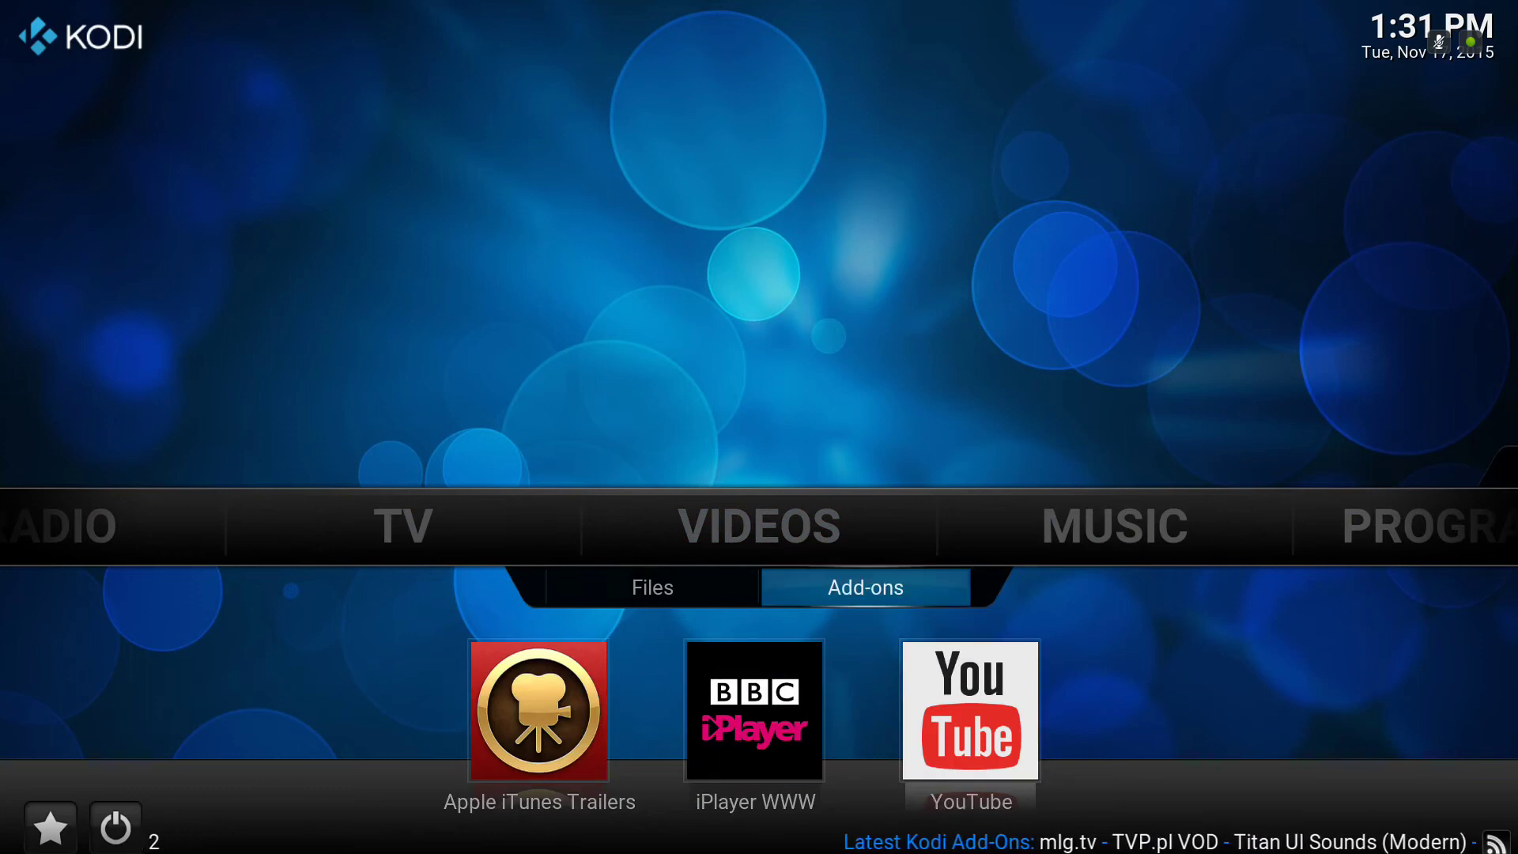
pyautogui.press('Up')
pyautogui.press('Left')
pyautogui.press('Right')
pyautogui.press('Right')
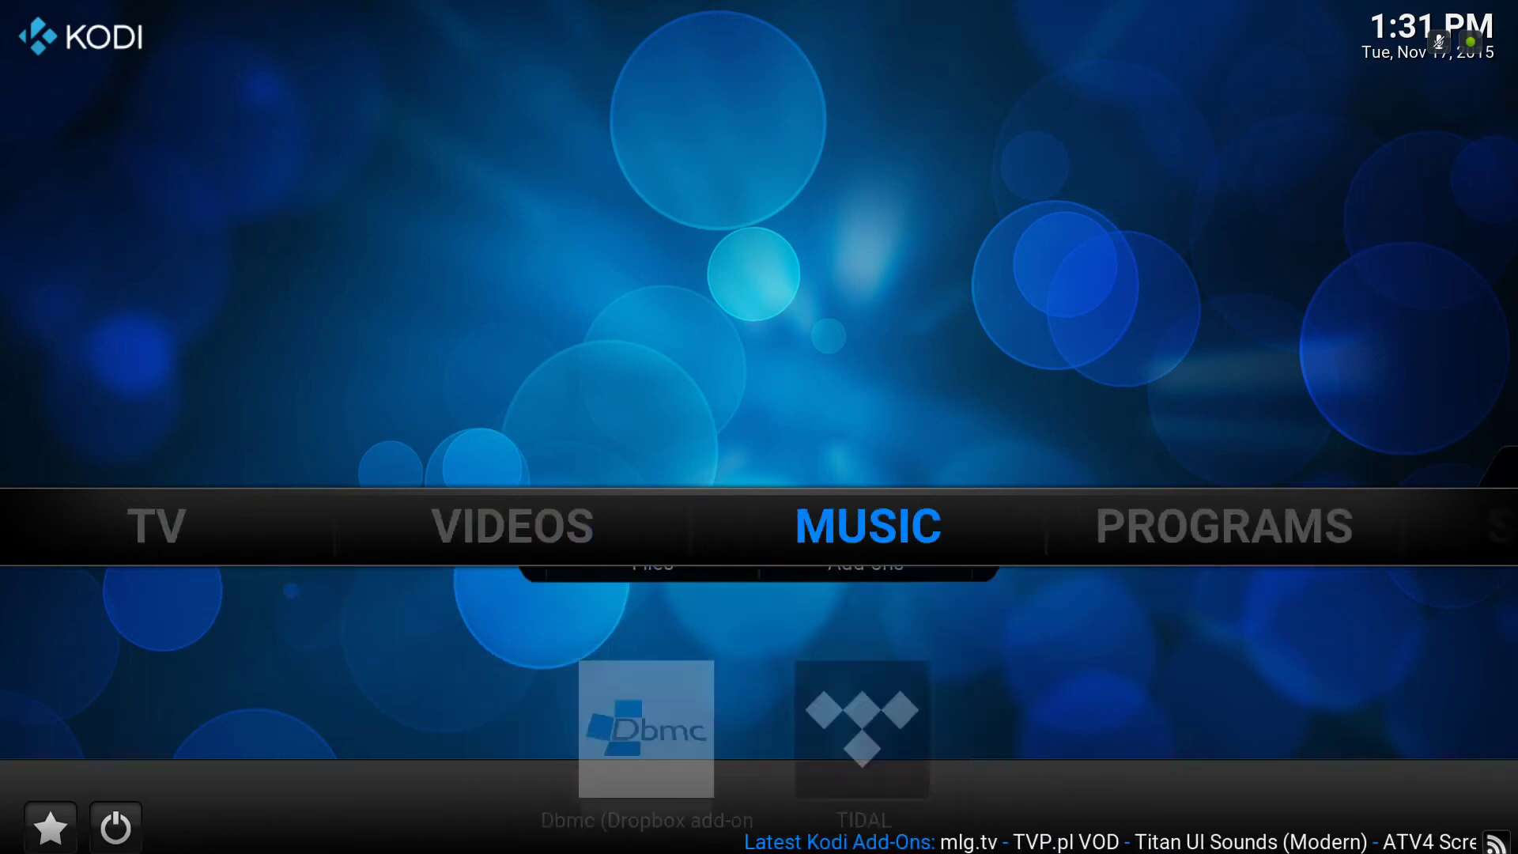